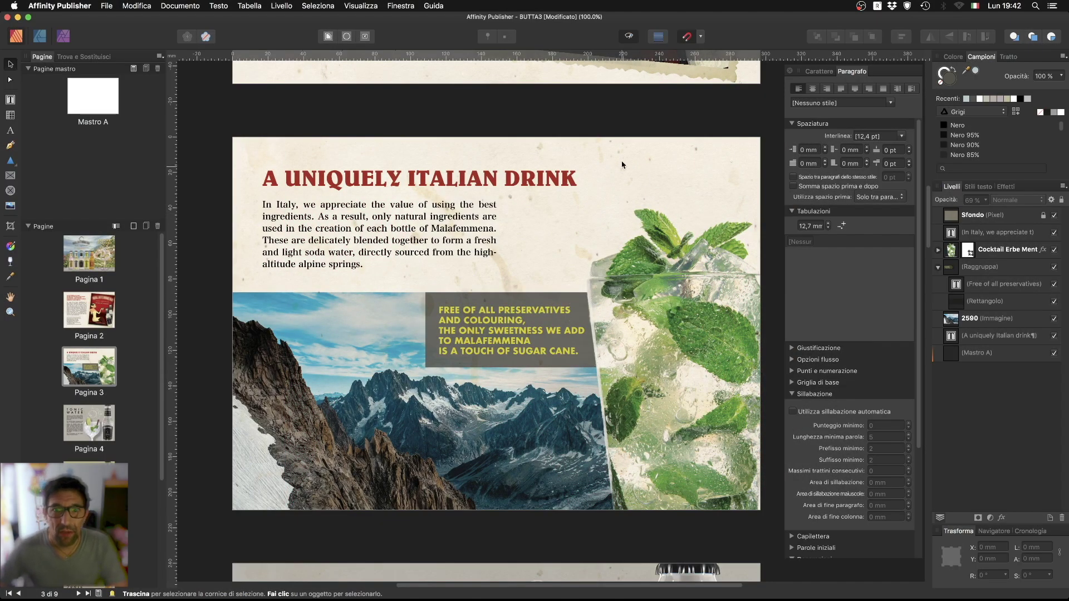
# Zoom page 3 in to 150% on the grey text panel over the mountain photo.
pyautogui.scroll(-2, 564, 254)
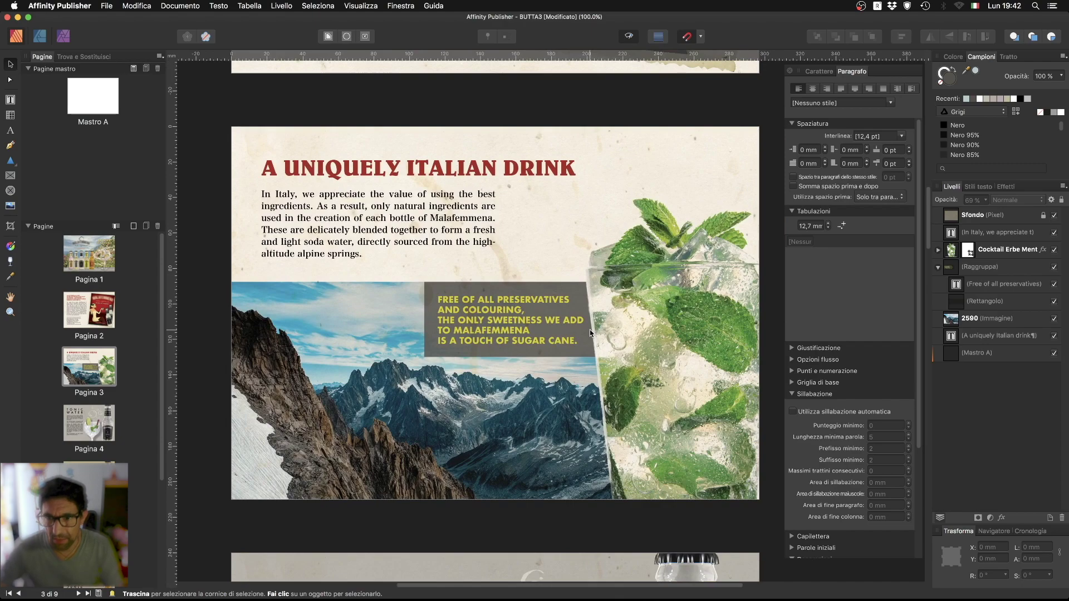
pyautogui.press('super+plus')
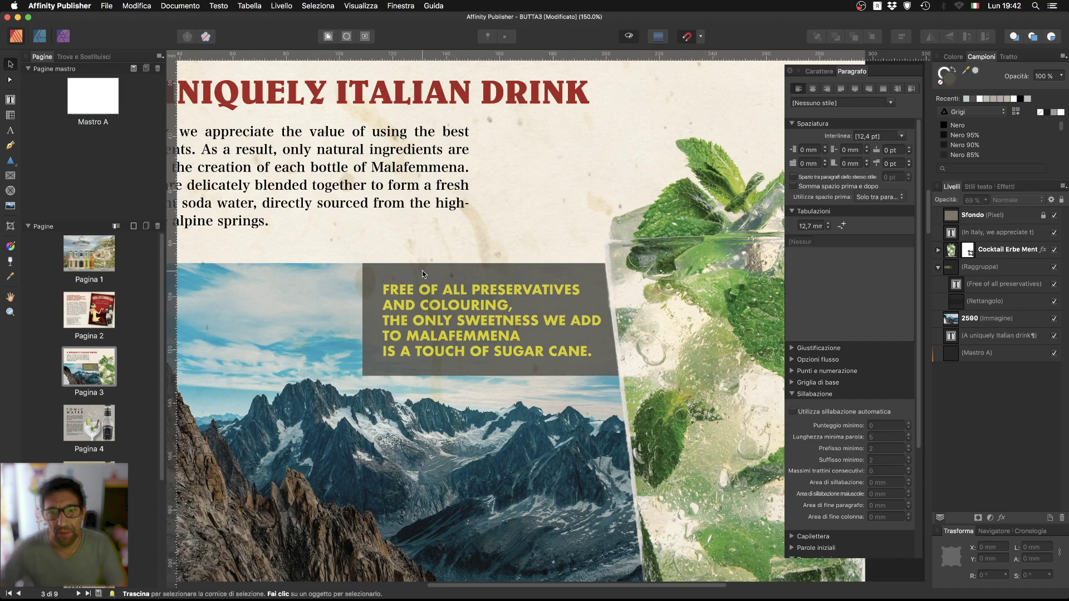
# Widen the grey text panel group leftward until its width reads 149,6 mm.
pyautogui.click(384, 276)
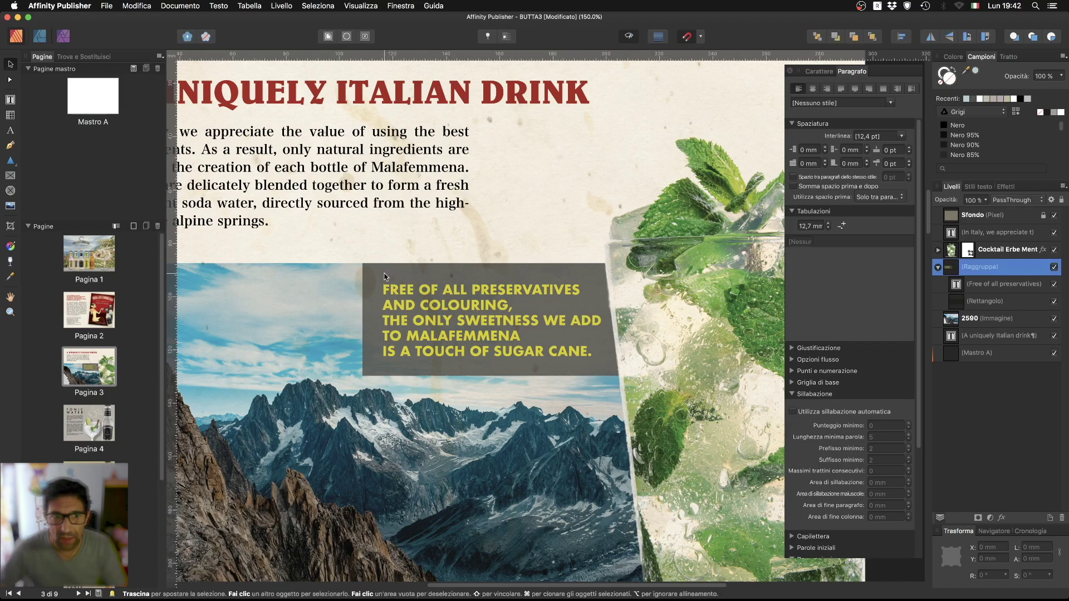
pyautogui.moveTo(363, 320)
pyautogui.mouseDown()
pyautogui.moveTo(341, 320)
pyautogui.moveTo(352, 318)
pyautogui.mouseUp()
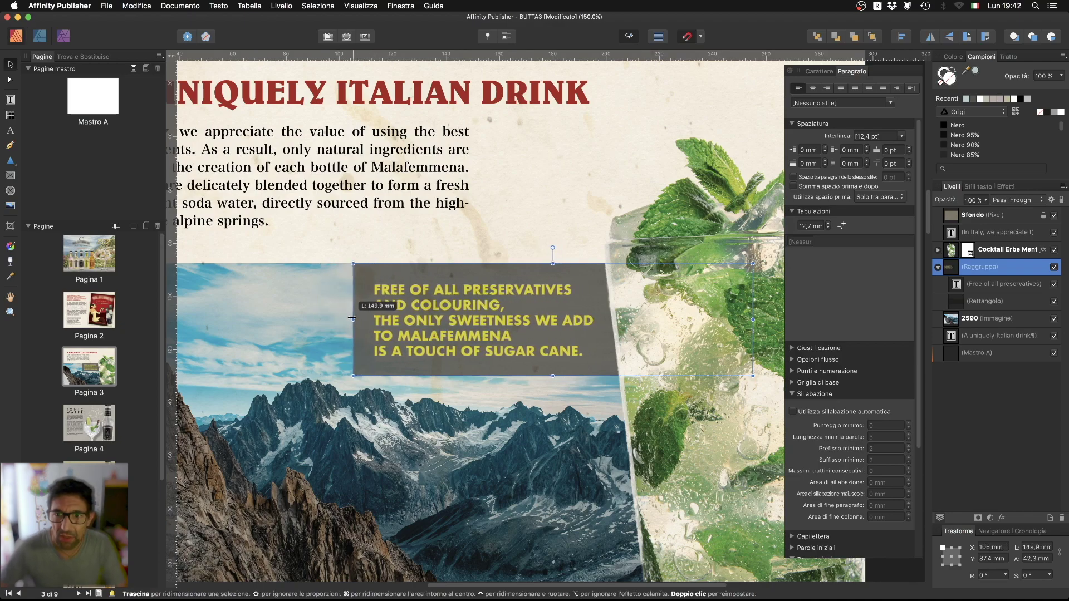
pyautogui.moveTo(351, 318); pyautogui.dragTo(353, 317)
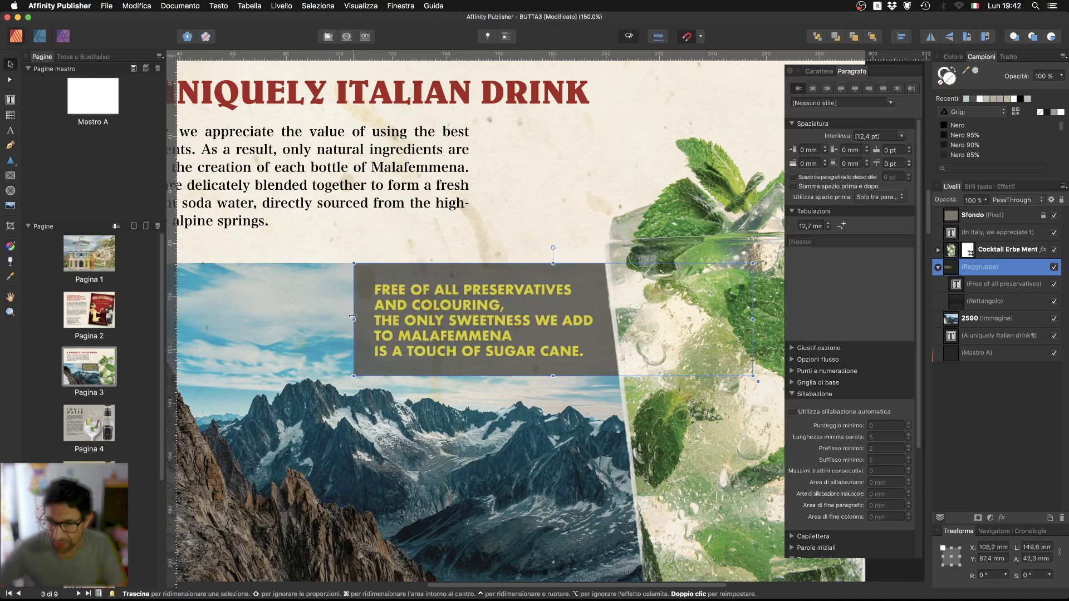
# Zoom back to 100% and reselect the grey text panel group.
pyautogui.press('super+1')
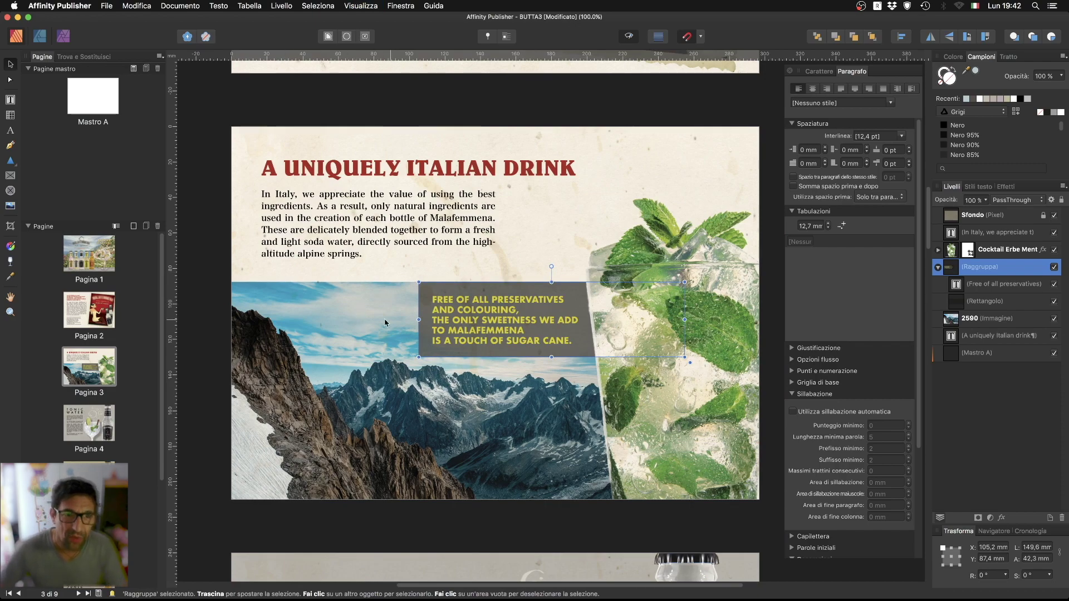
pyautogui.click(556, 383)
pyautogui.click(419, 287)
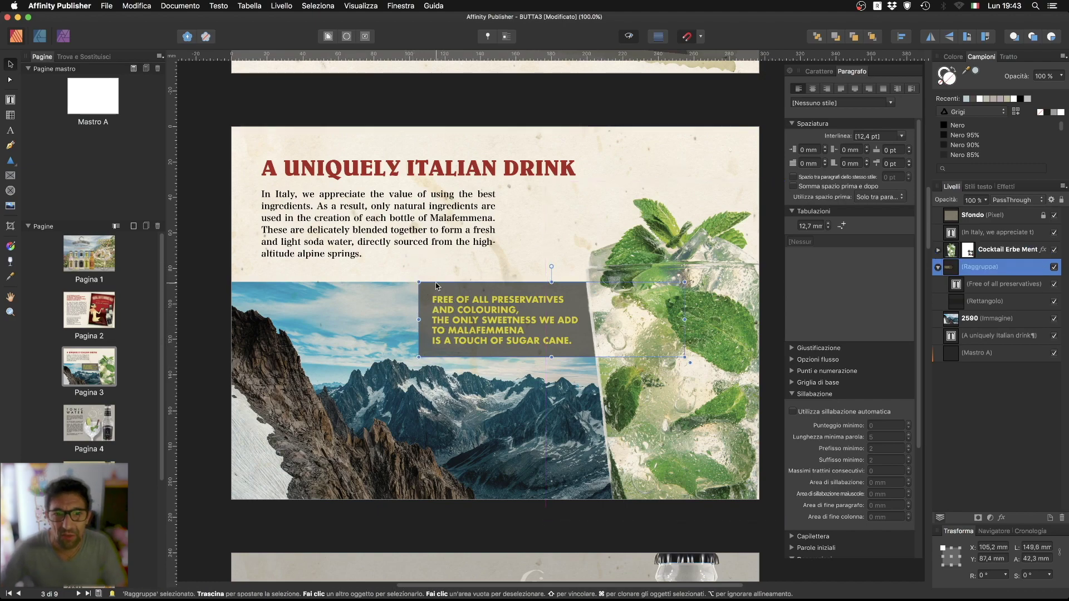
pyautogui.click(361, 262)
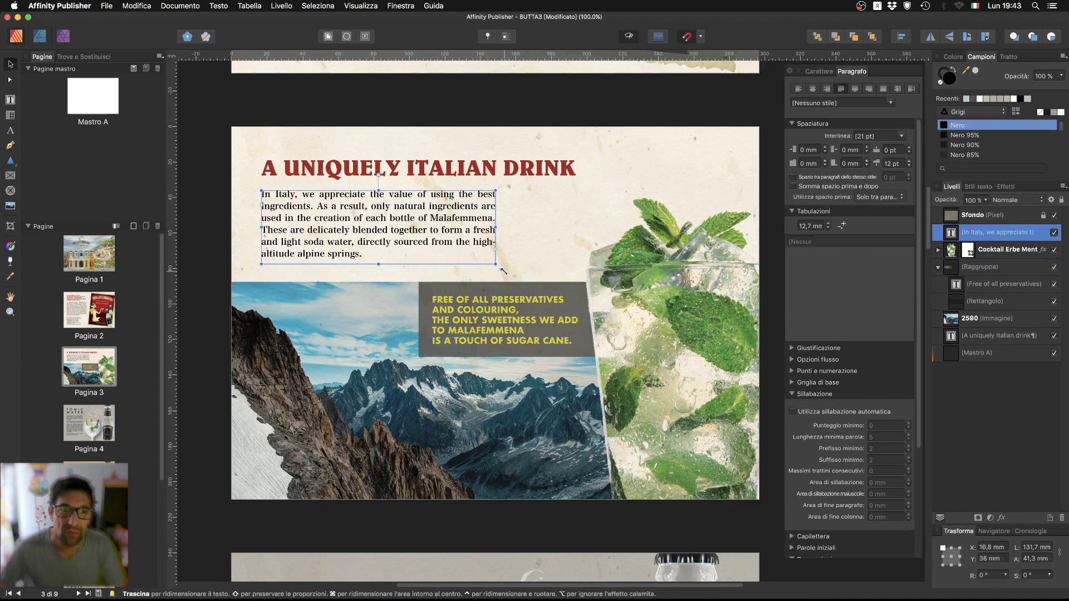
pyautogui.click(425, 286)
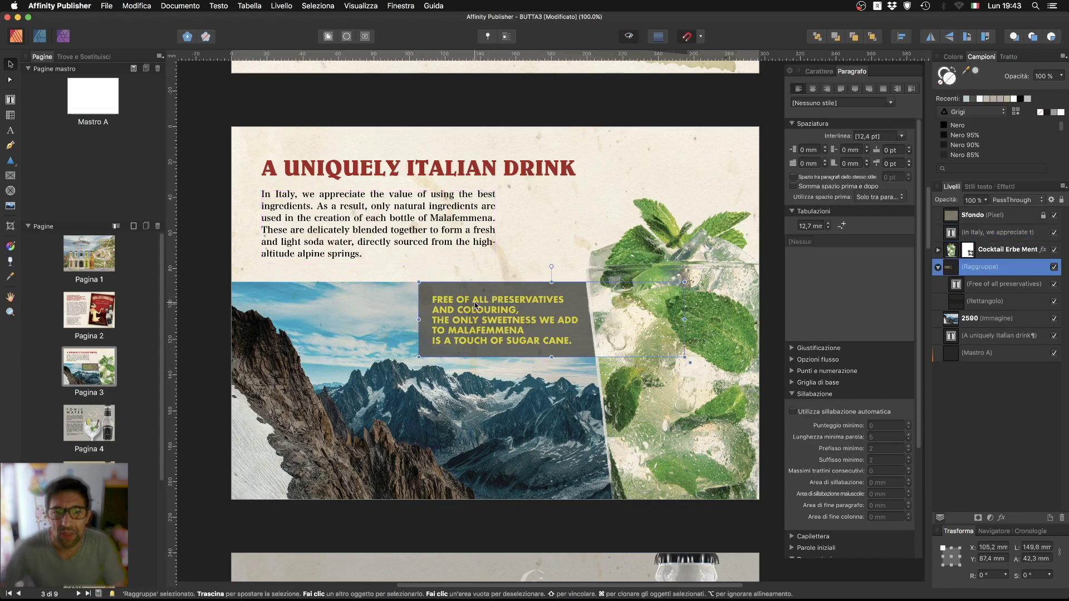
# Switch to the Designer persona, zoom to 150% and activate the Corner tool.
pyautogui.click(40, 36)
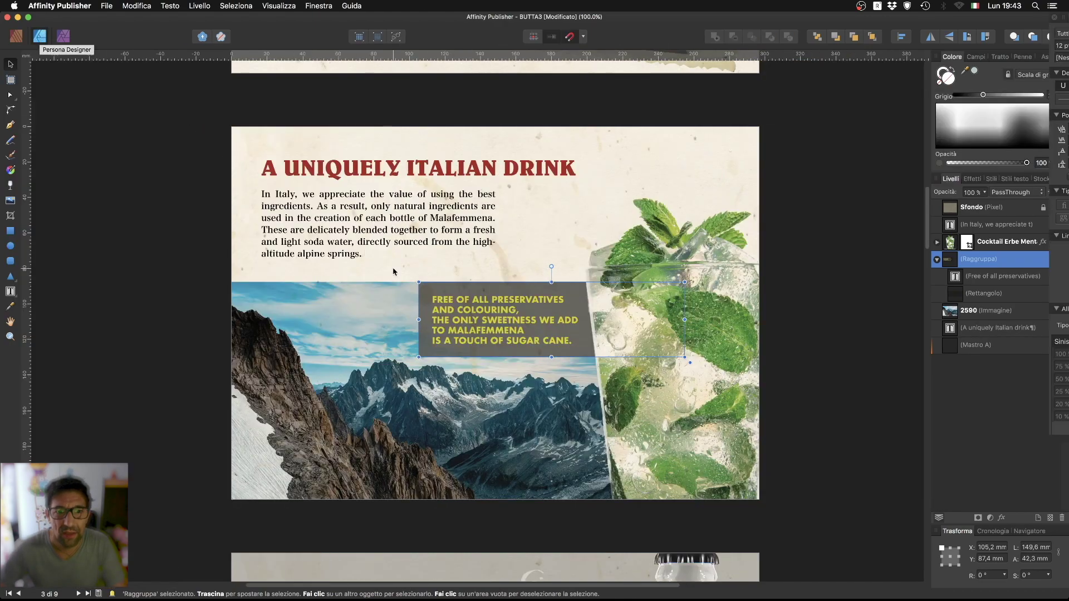
pyautogui.press('super+plus')
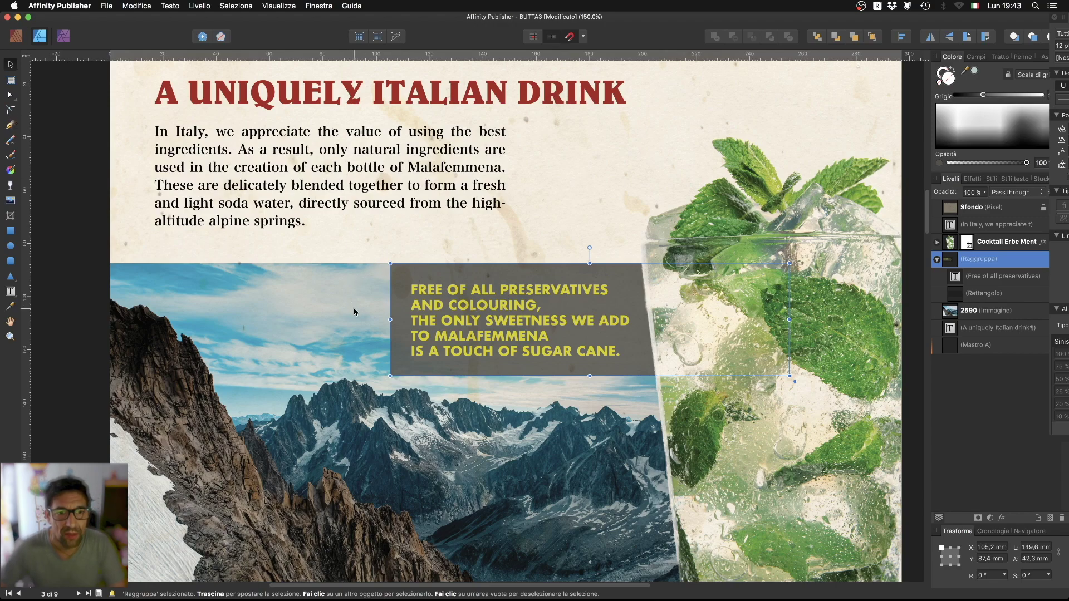
pyautogui.press('c')
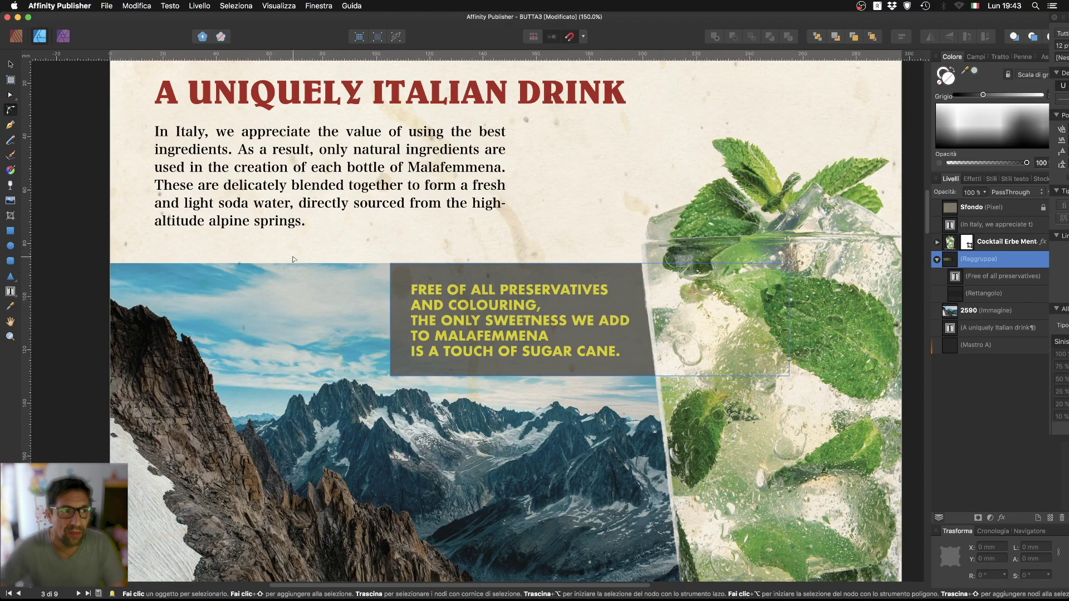
# Drag the grey Rettangolo's bottom-left node to give that corner a radius.
pyautogui.click(395, 376)
pyautogui.press('v')
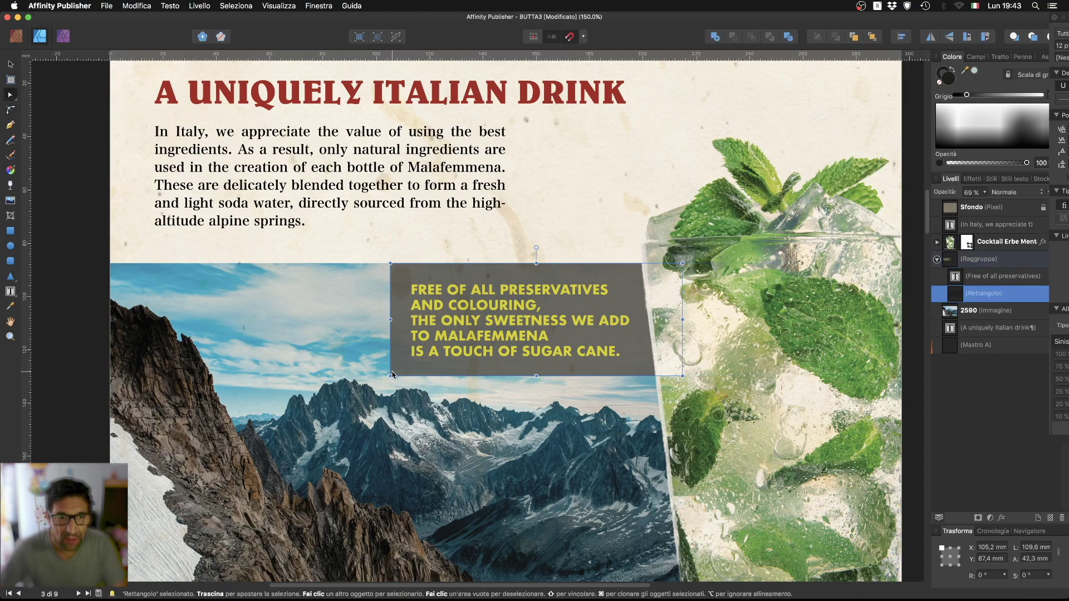
pyautogui.press('a')
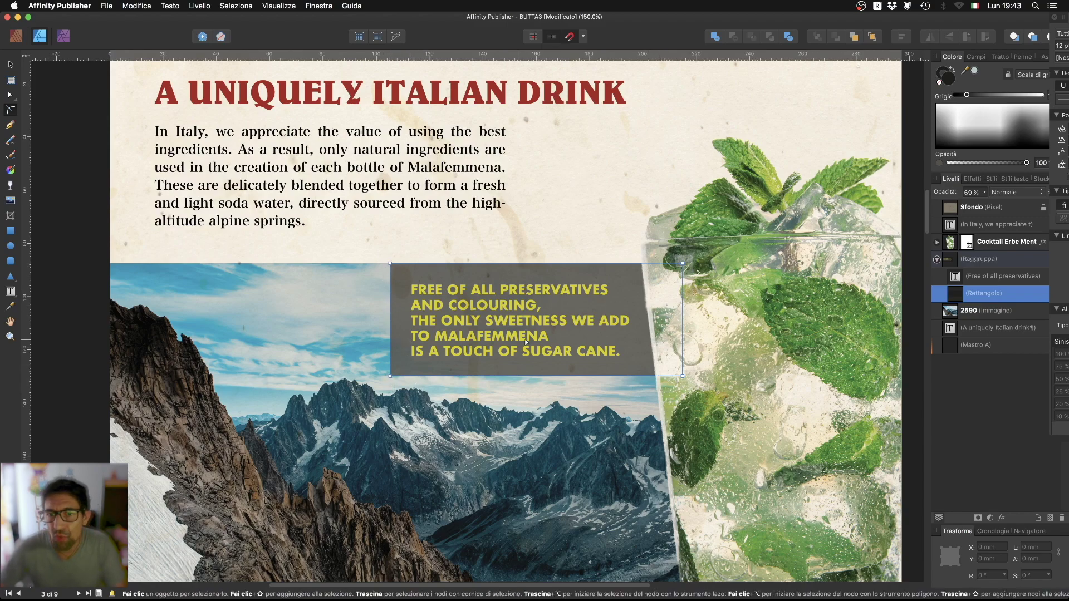
pyautogui.click(391, 376)
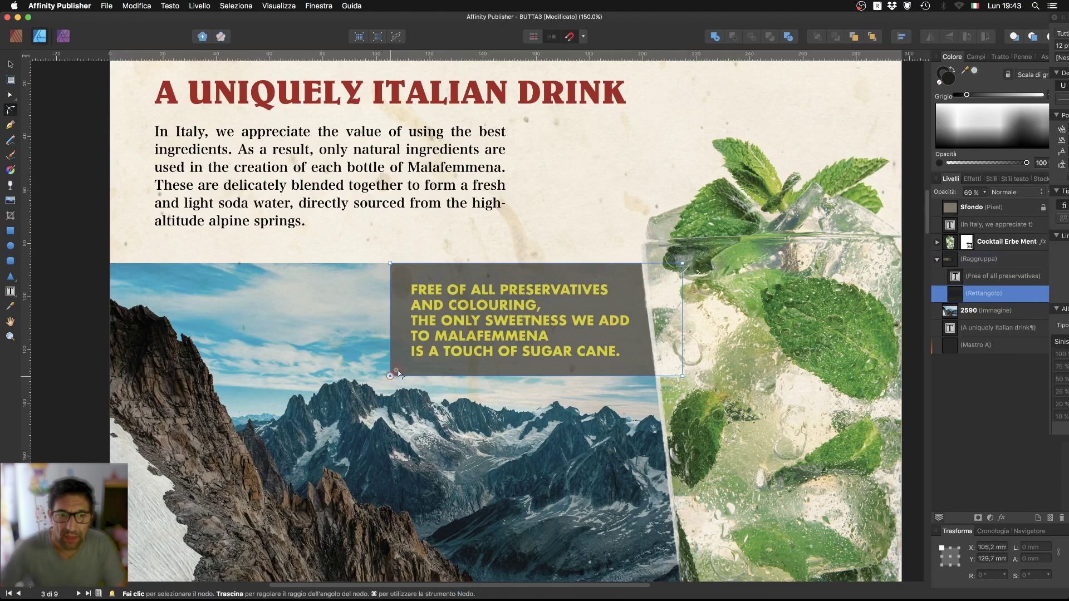
pyautogui.moveTo(420, 356)
pyautogui.mouseDown()
pyautogui.moveTo(423, 345)
pyautogui.moveTo(418, 353)
pyautogui.mouseUp()
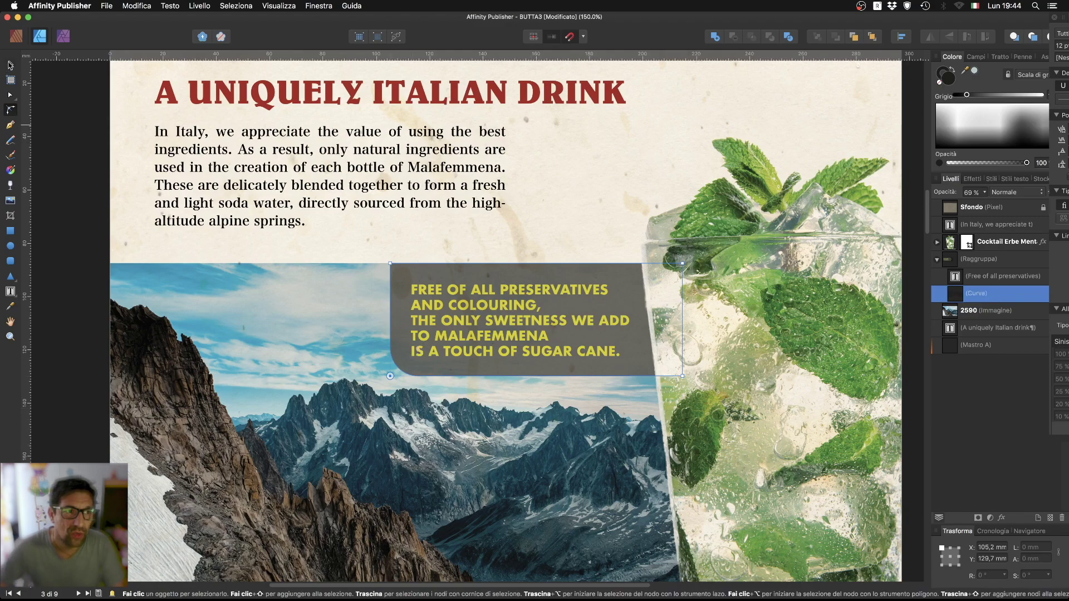
pyautogui.click(10, 64)
pyautogui.press('Escape')
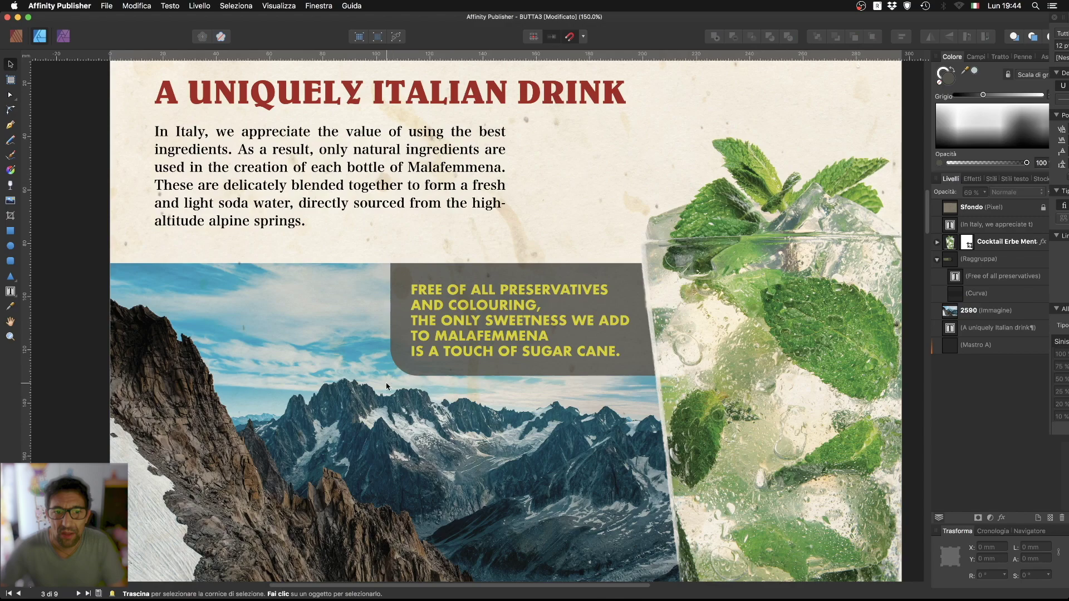
# Reset the Curva panel's bottom-left corner to sharp, then re-round it slightly.
pyautogui.click(392, 286)
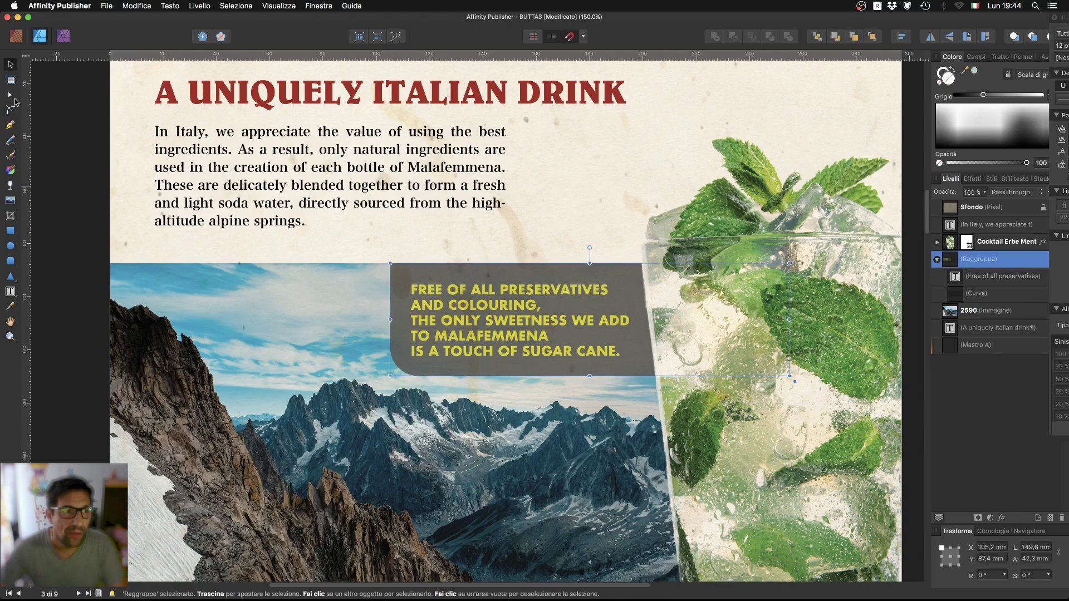
pyautogui.click(11, 110)
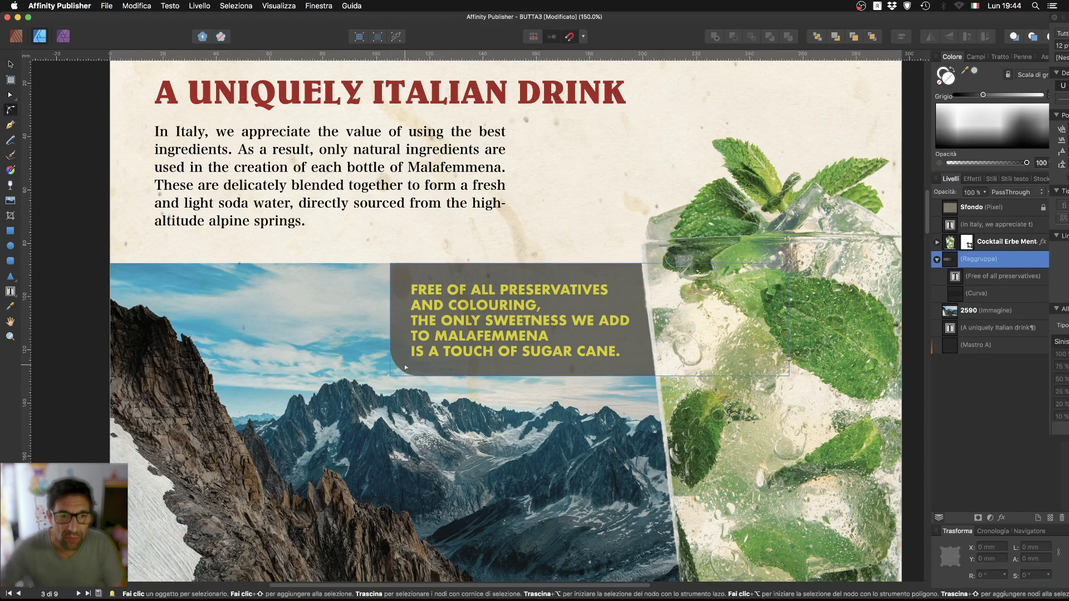
pyautogui.click(392, 378)
pyautogui.click(391, 377)
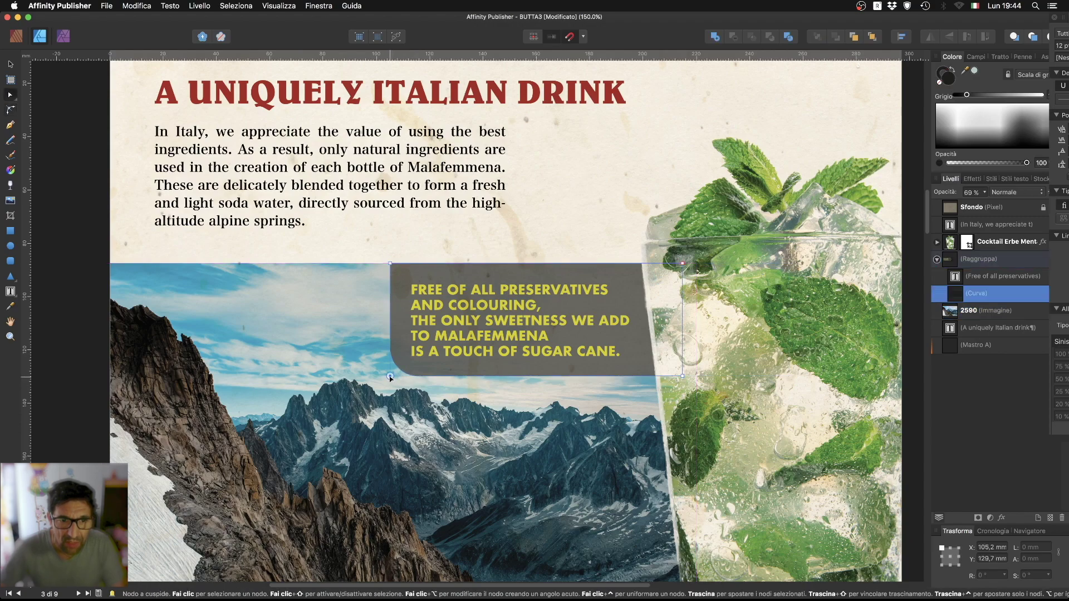
pyautogui.press('c')
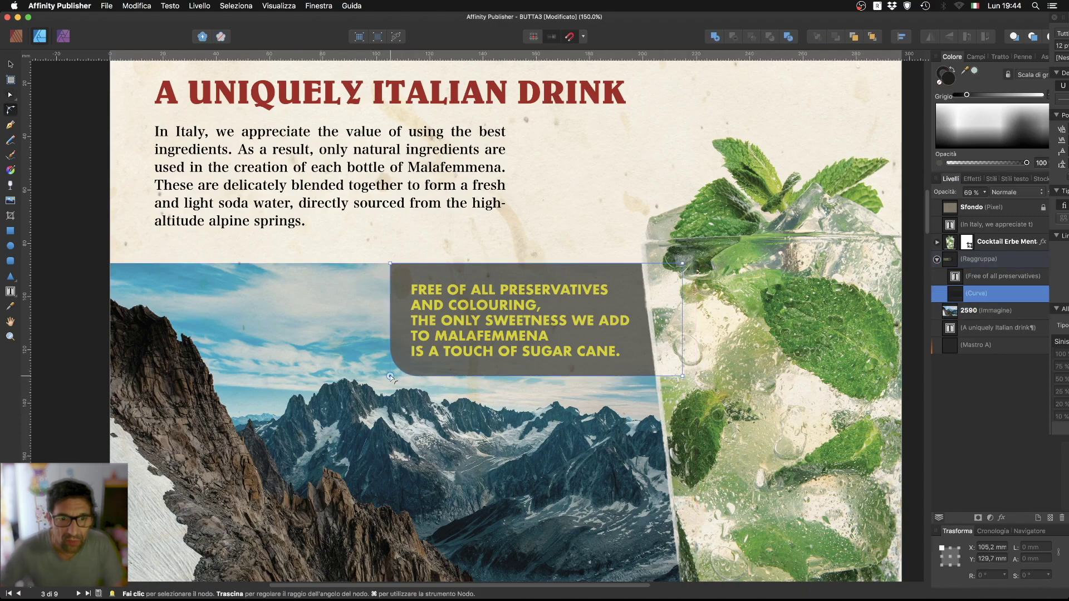
pyautogui.moveTo(390, 377)
pyautogui.mouseDown()
pyautogui.moveTo(374, 389)
pyautogui.moveTo(427, 338)
pyautogui.mouseUp()
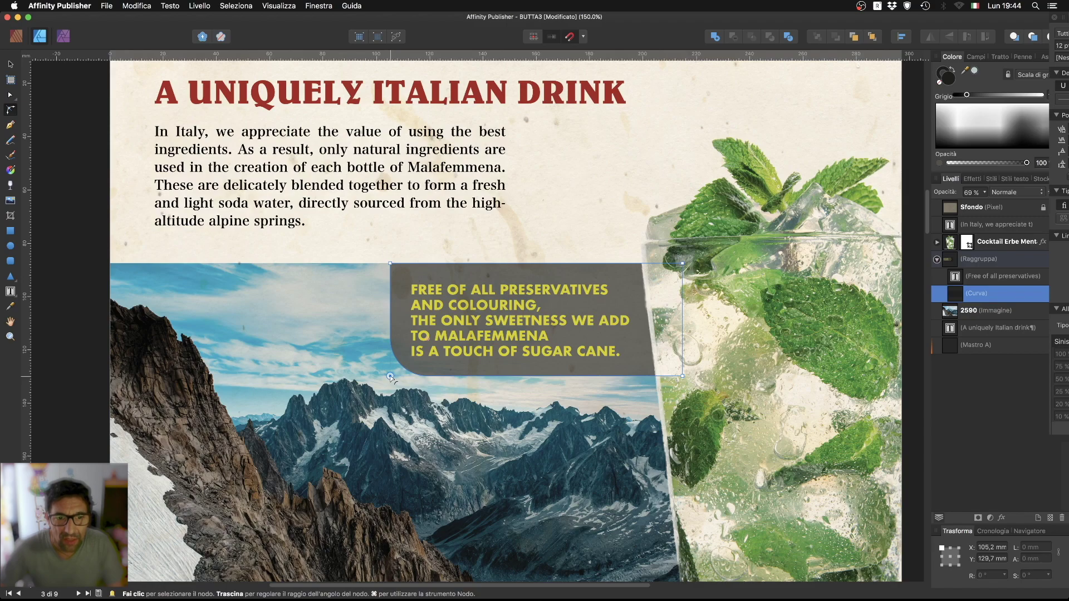
pyautogui.moveTo(392, 377); pyautogui.dragTo(392, 380)
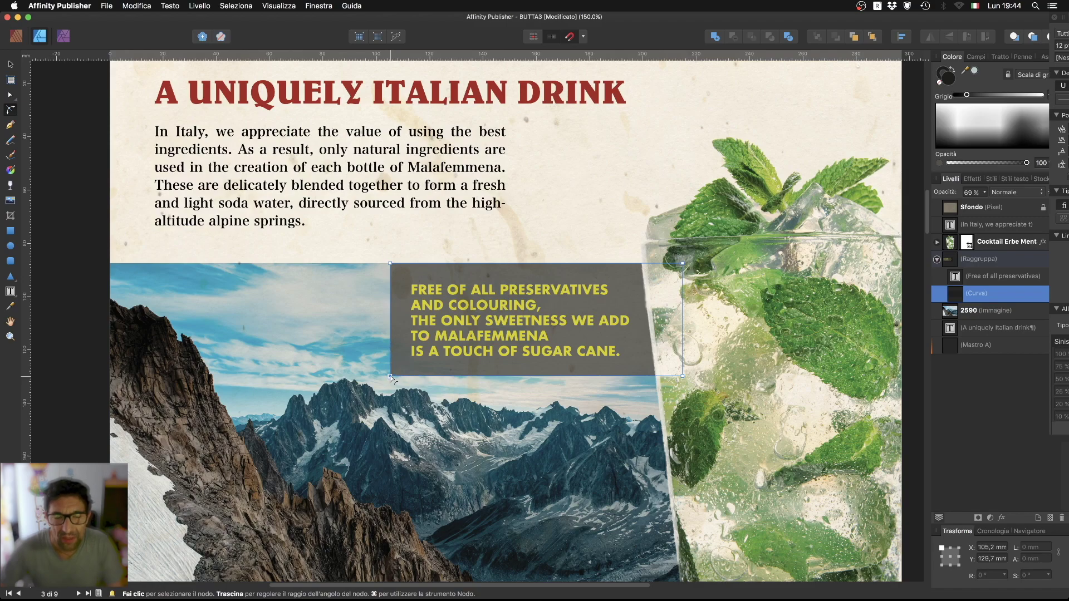
pyautogui.moveTo(426, 347); pyautogui.dragTo(429, 346)
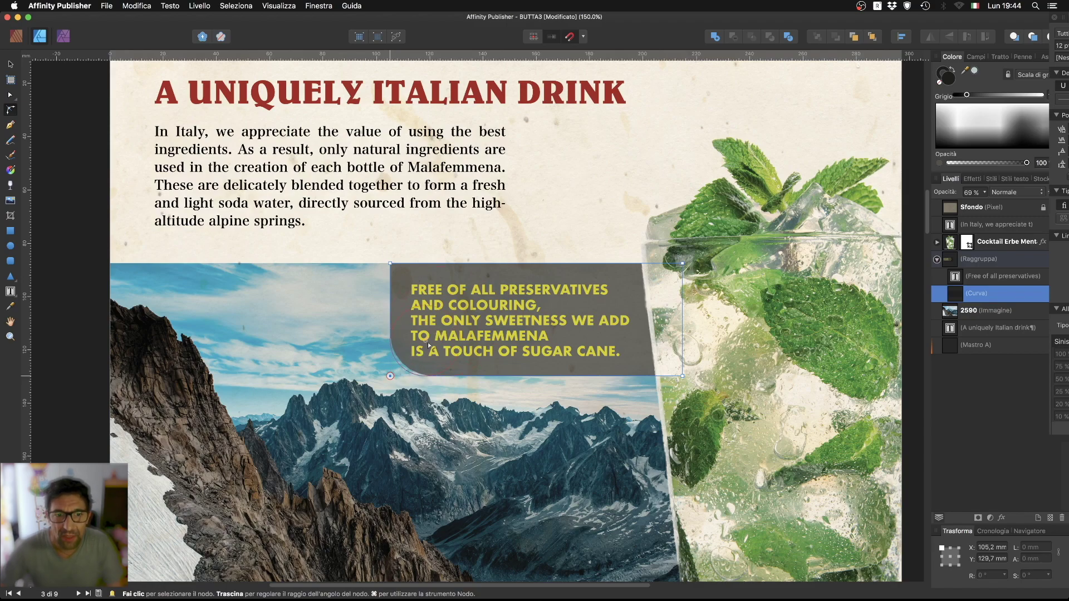
pyautogui.click(392, 265)
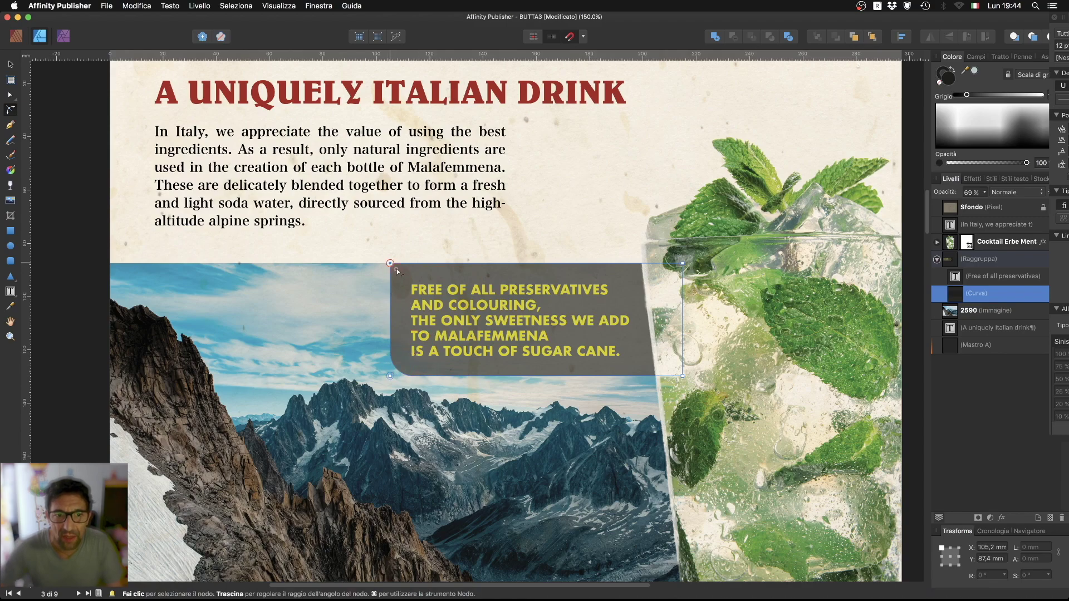
pyautogui.click(409, 363)
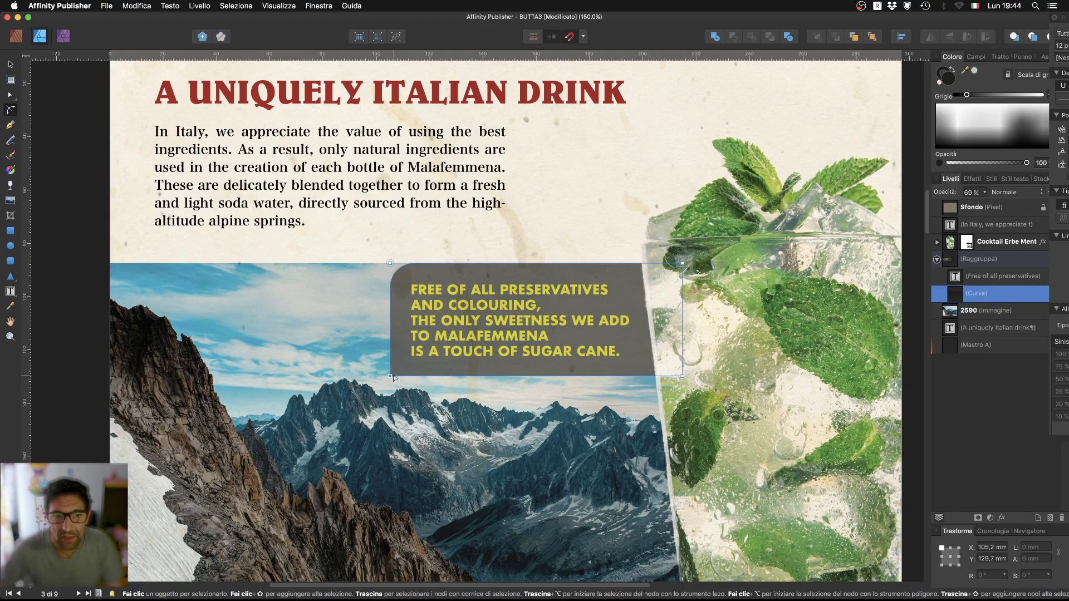
pyautogui.moveTo(409, 358); pyautogui.dragTo(391, 384)
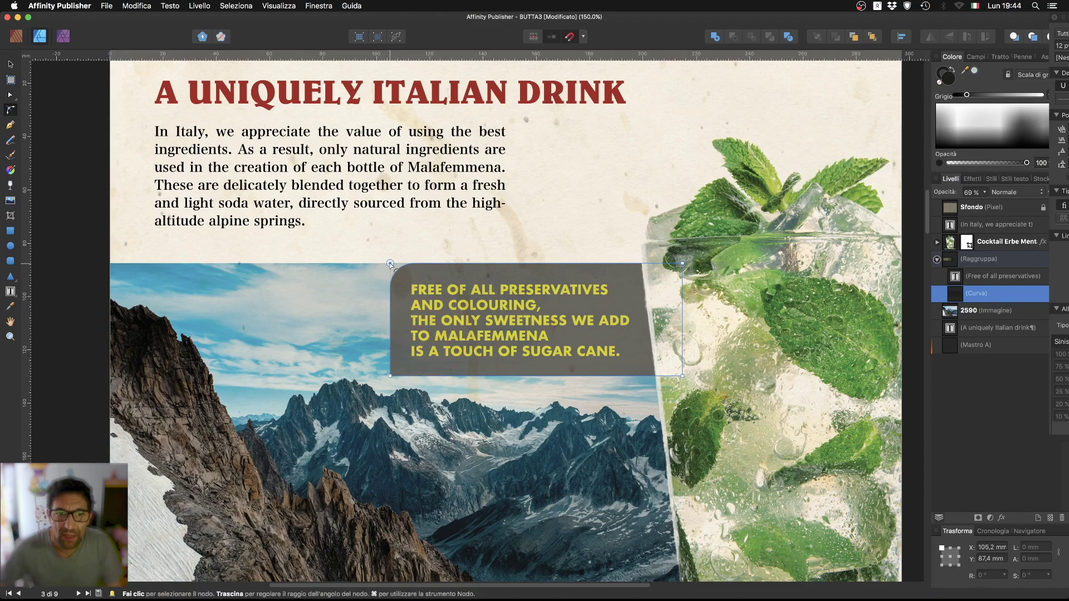
pyautogui.moveTo(402, 266); pyautogui.dragTo(390, 257)
pyautogui.click(10, 64)
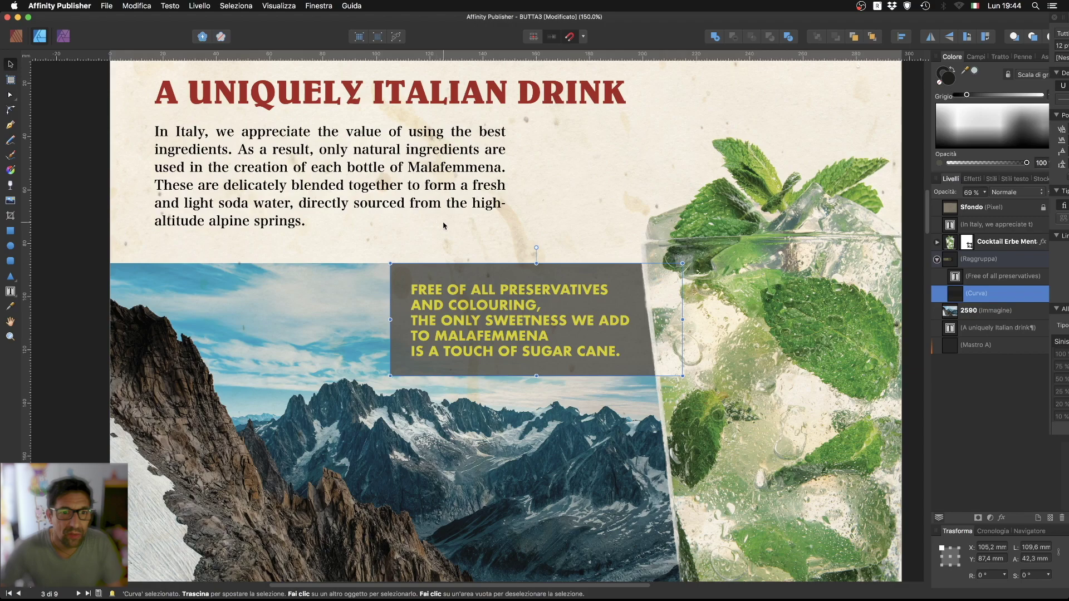
pyautogui.moveTo(464, 273); pyautogui.dragTo(296, 313)
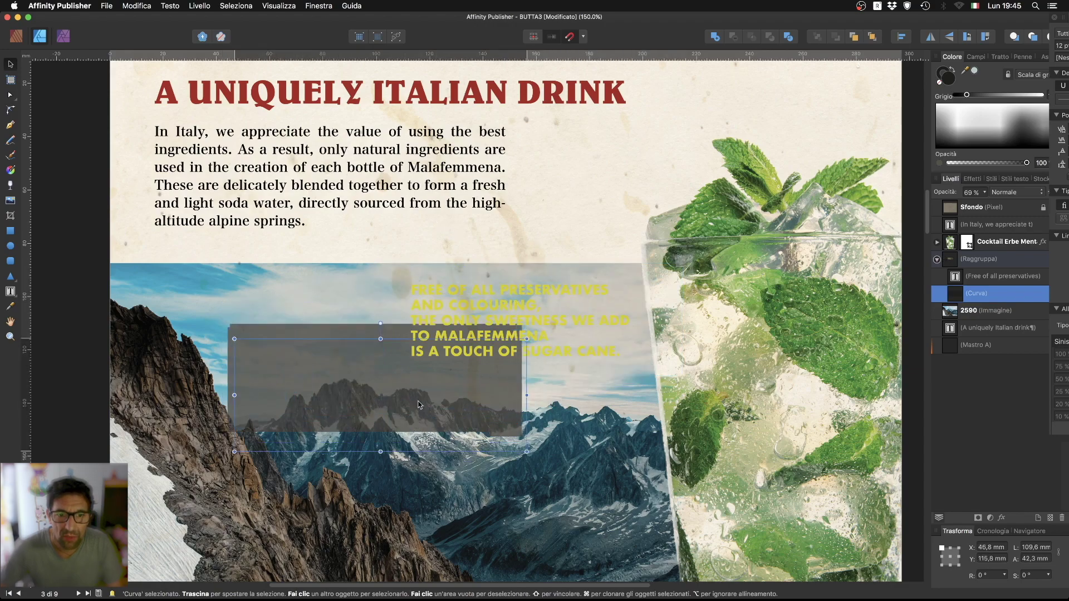
pyautogui.moveTo(406, 363); pyautogui.dragTo(430, 389)
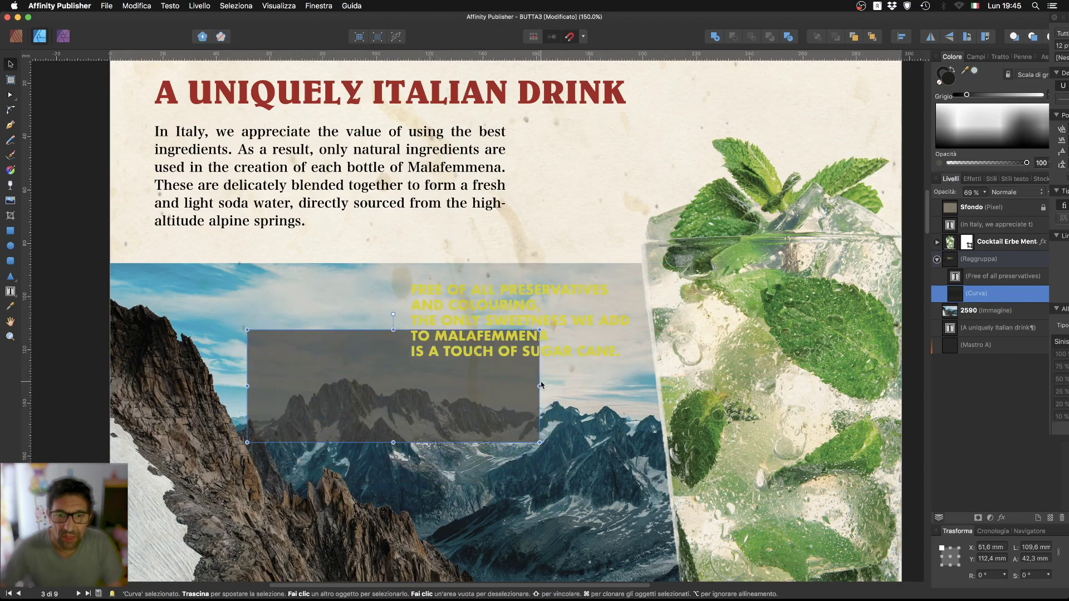
pyautogui.press('super+z')
pyautogui.press('super+z')
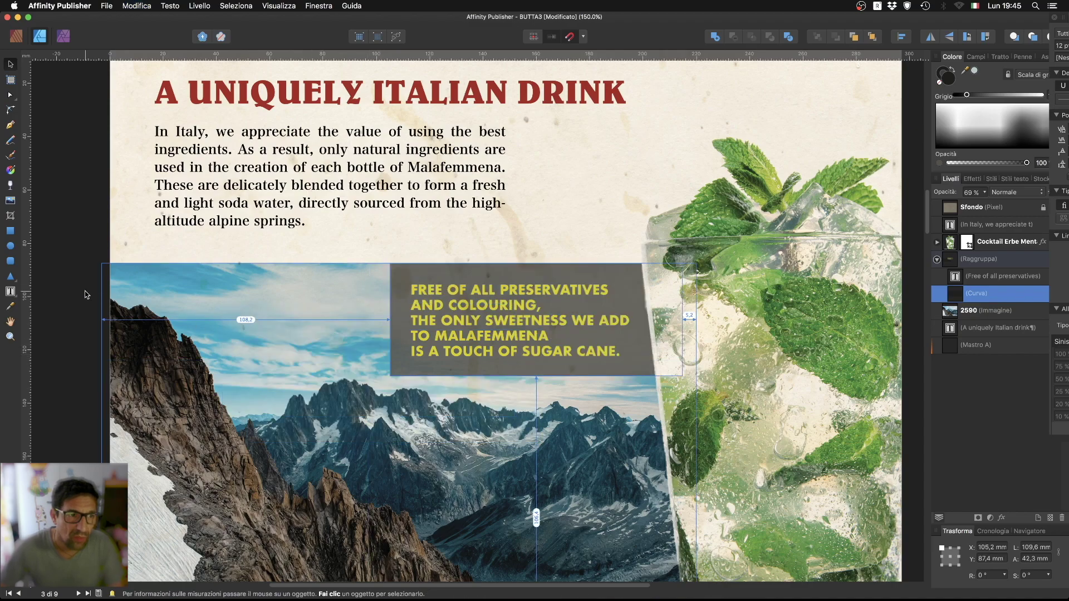
# Draw an 82,3 mm grey star on the photo and move it to the upper left.
pyautogui.click(10, 276)
pyautogui.click(62, 312)
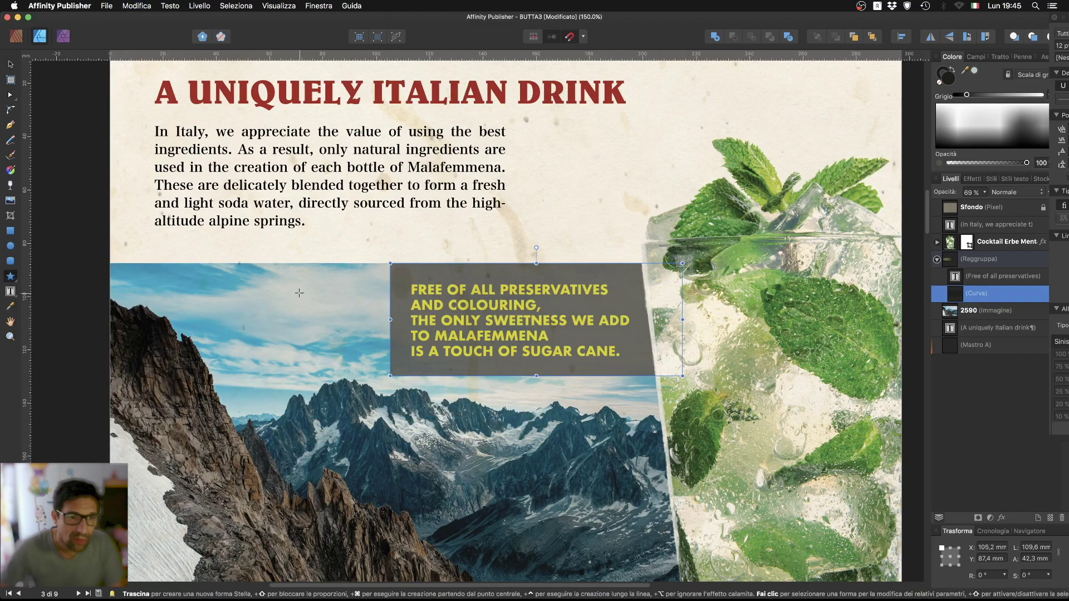
pyautogui.moveTo(296, 291); pyautogui.dragTo(512, 510)
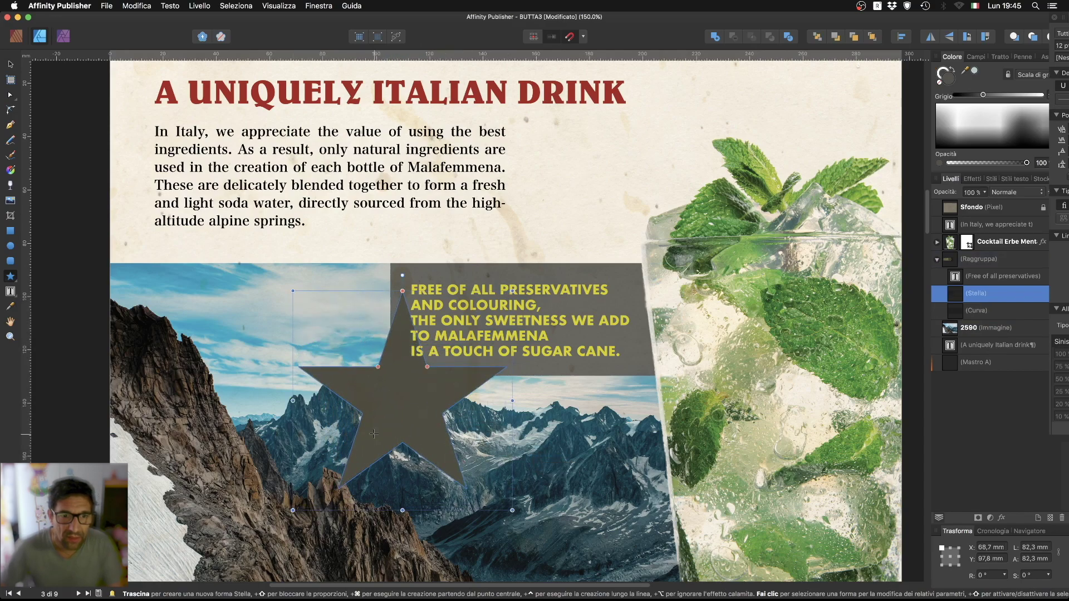
pyautogui.press('v')
pyautogui.moveTo(427, 416)
pyautogui.mouseDown()
pyautogui.moveTo(397, 409)
pyautogui.moveTo(185, 279)
pyautogui.mouseUp()
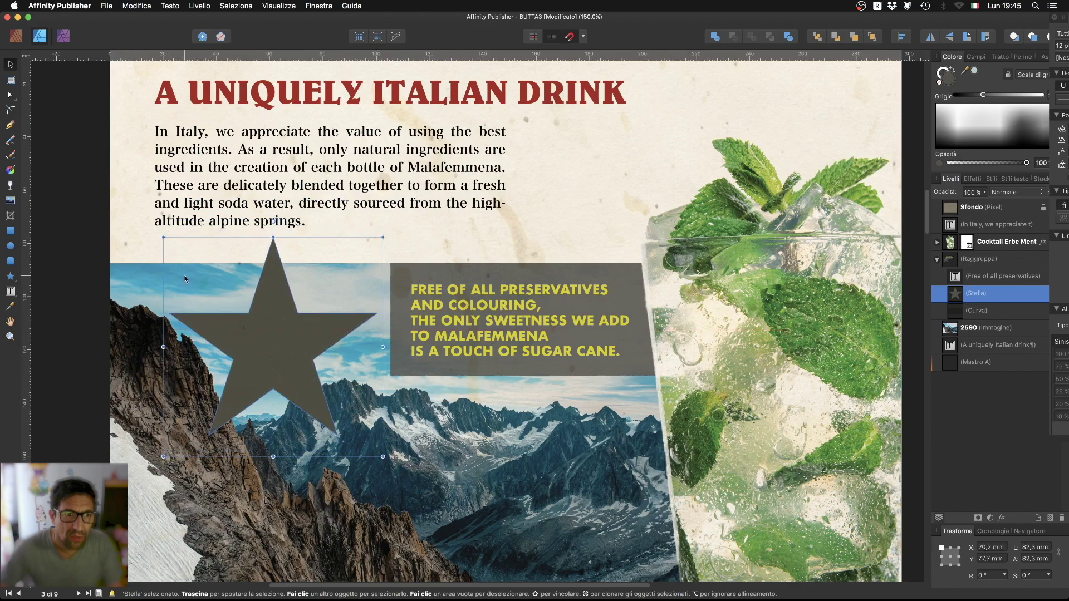
# Round the star's five outer points together and convert the star to curves.
pyautogui.click(10, 109)
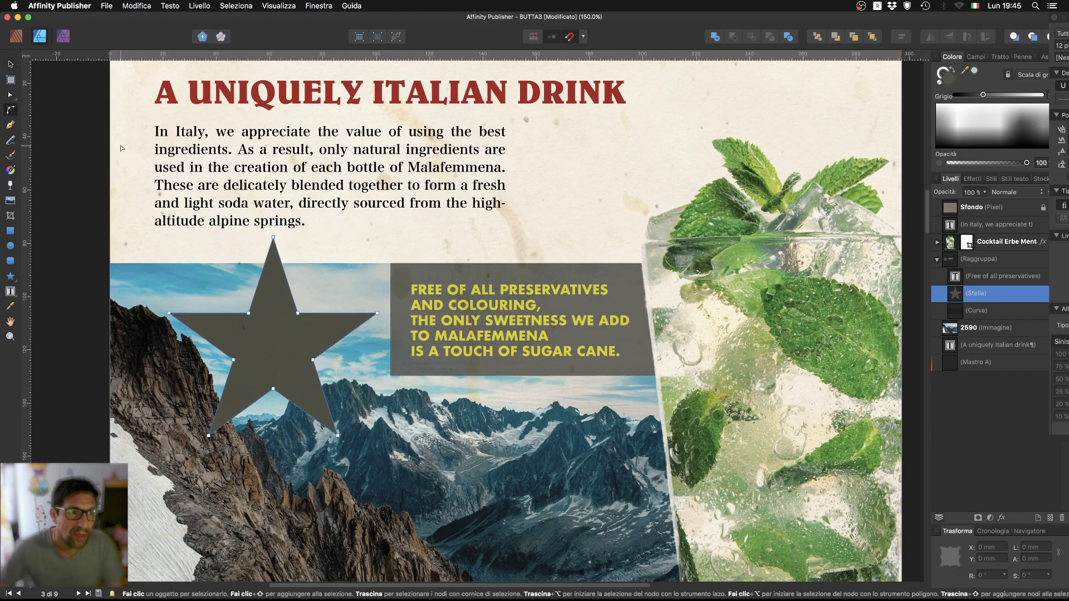
pyautogui.click(273, 238)
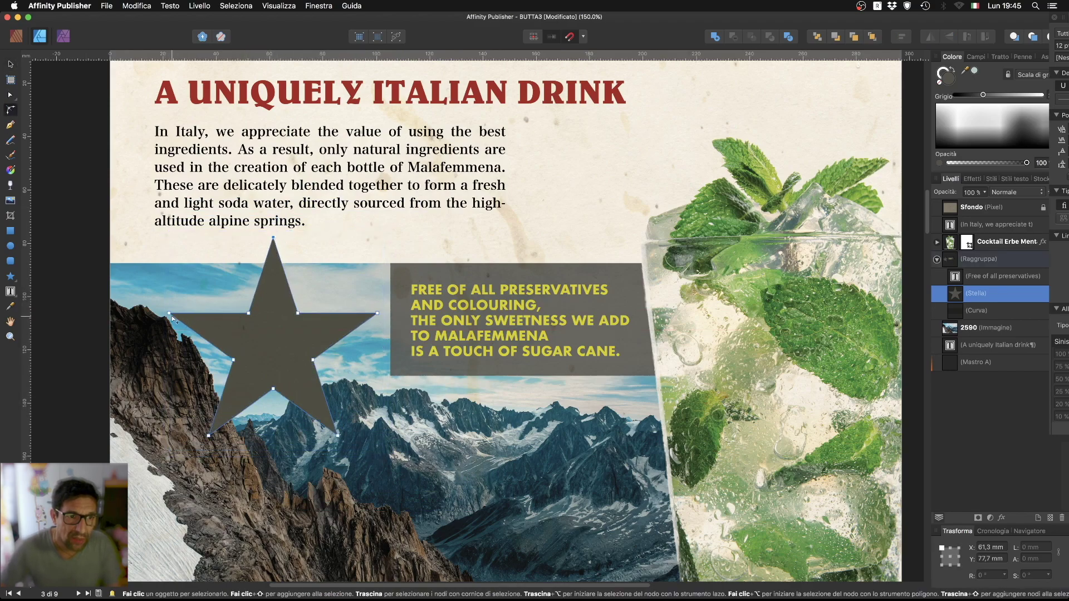
pyautogui.keyDown('shift'); pyautogui.click(170, 315); pyautogui.keyUp('shift')
pyautogui.keyDown('shift'); pyautogui.click(208, 435); pyautogui.keyUp('shift')
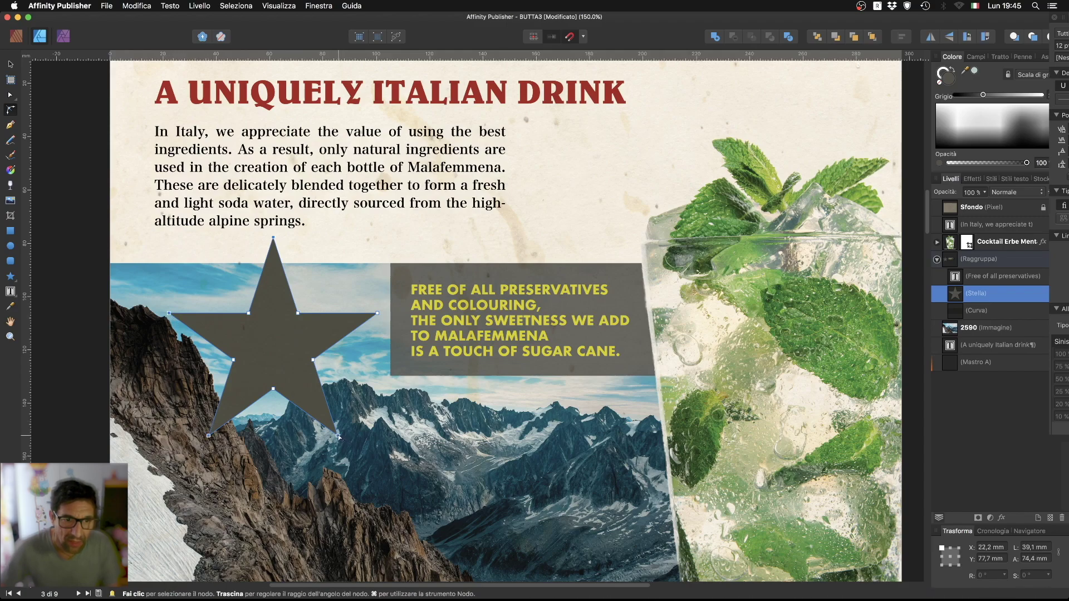
pyautogui.keyDown('shift'); pyautogui.click(338, 436); pyautogui.keyUp('shift')
pyautogui.keyDown('shift'); pyautogui.click(376, 314); pyautogui.keyUp('shift')
pyautogui.moveTo(378, 316)
pyautogui.mouseDown()
pyautogui.moveTo(313, 328)
pyautogui.moveTo(334, 317)
pyautogui.mouseUp()
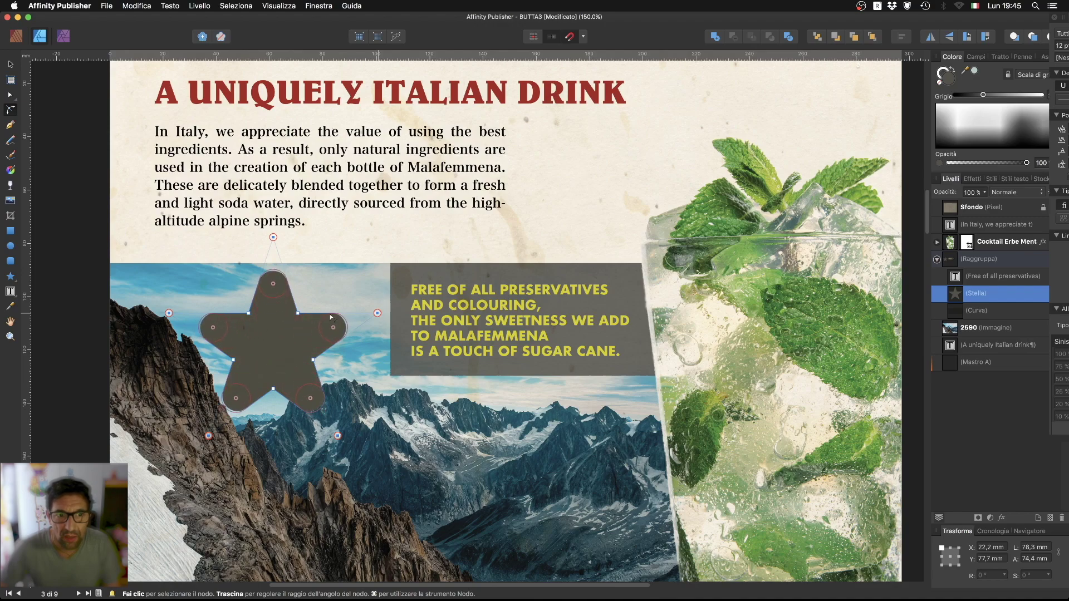
pyautogui.press('super+Return')
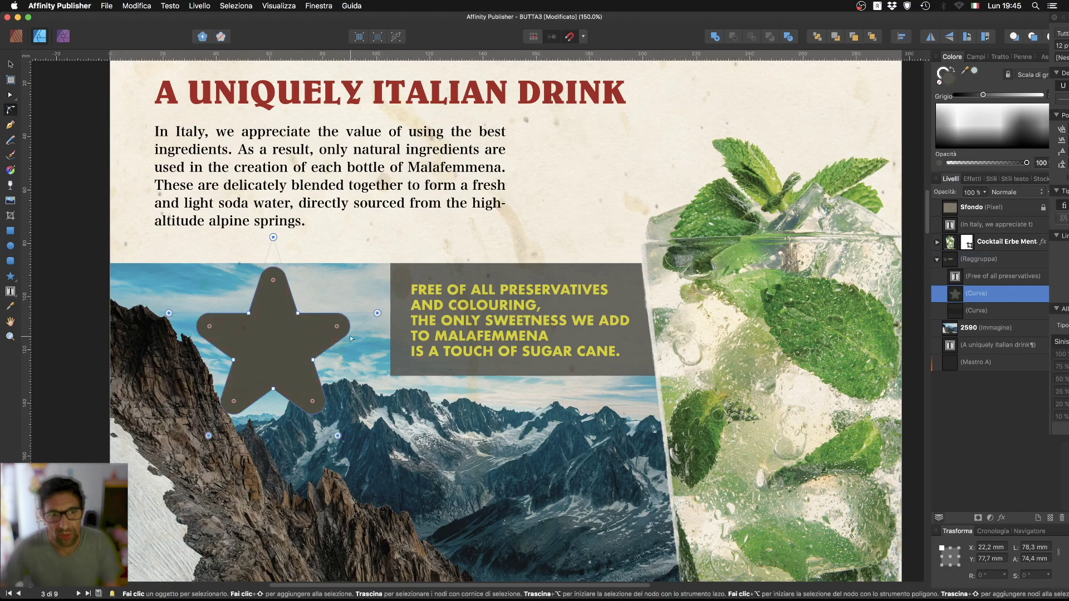
pyautogui.click(10, 64)
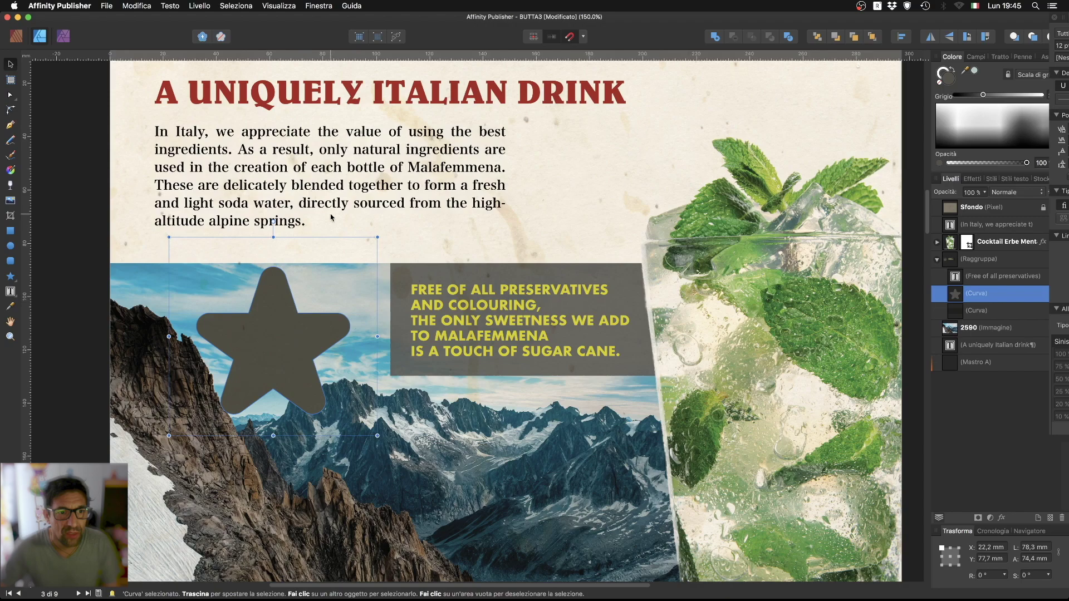
# Drag the star's Curva layer out of the Raggruppa group to the top.
pyautogui.click(278, 223)
pyautogui.click(291, 352)
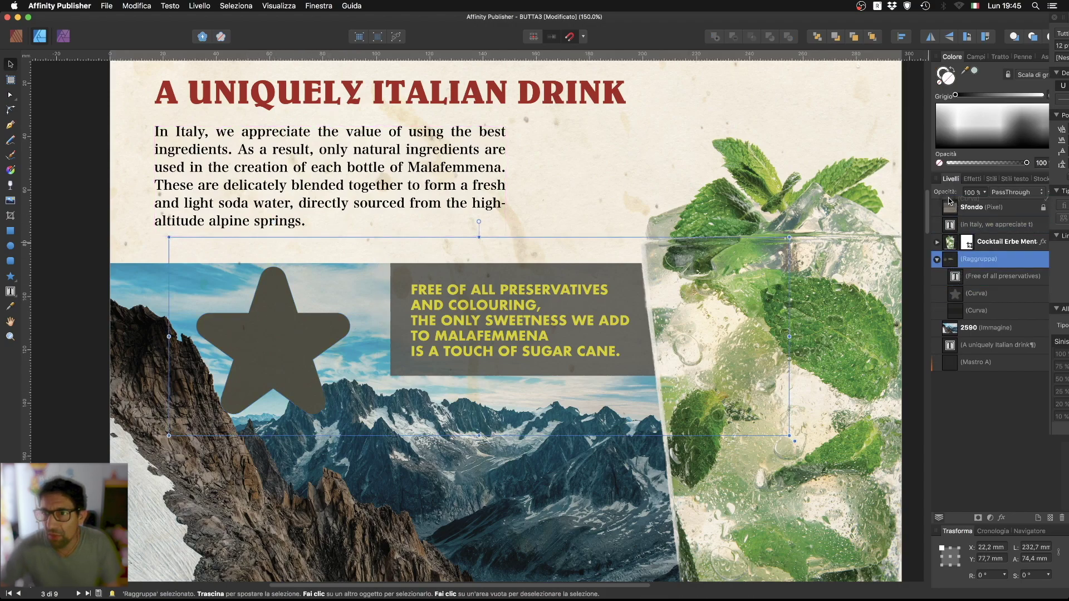
pyautogui.moveTo(971, 293); pyautogui.dragTo(972, 202)
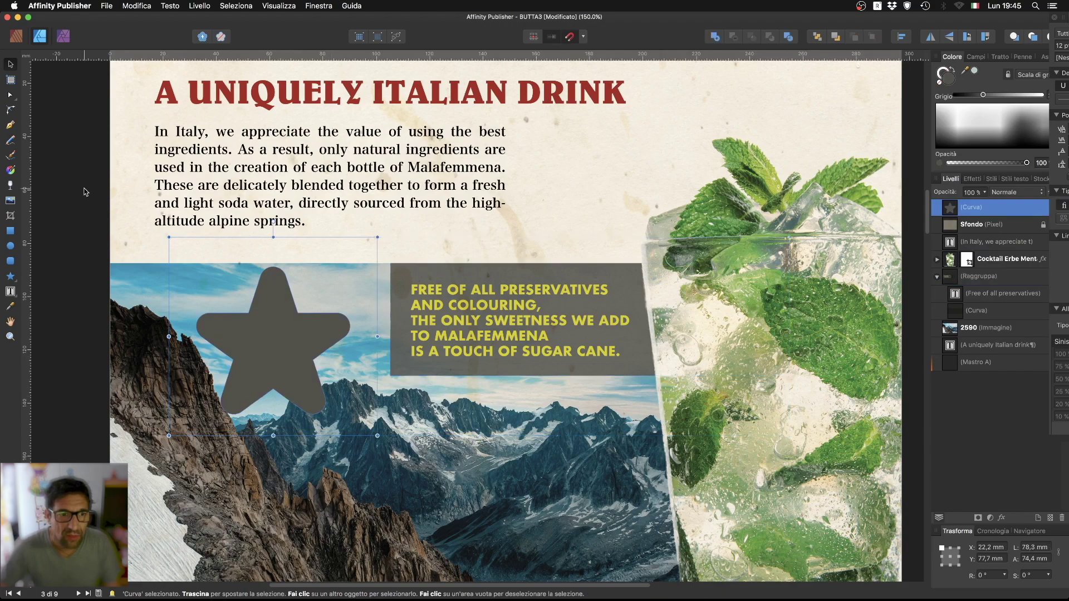
# Round the star's top point more, then select its right and both bottom points.
pyautogui.click(10, 110)
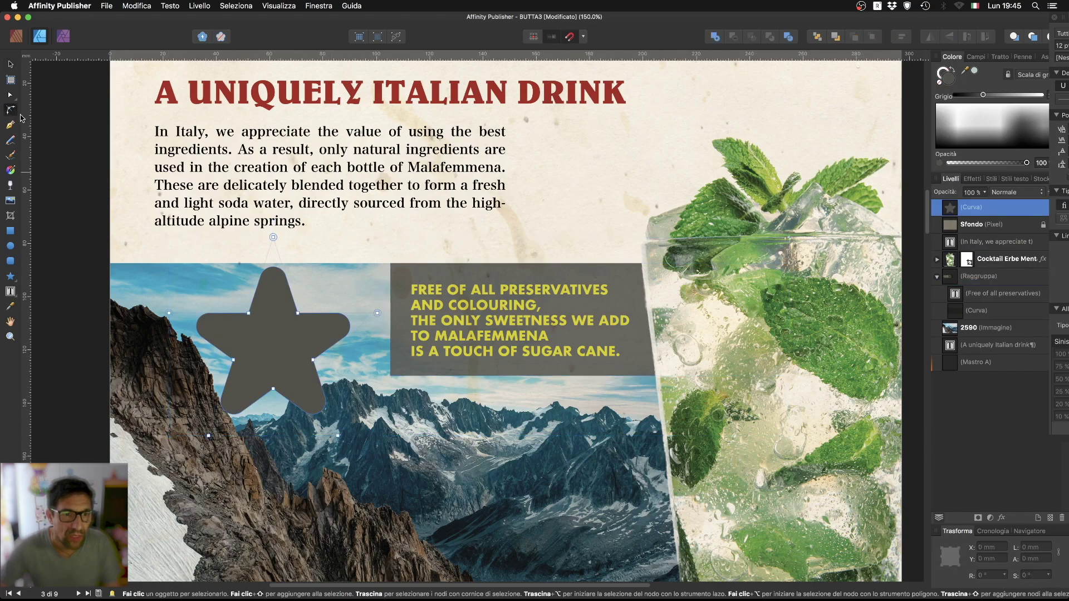
pyautogui.click(273, 237)
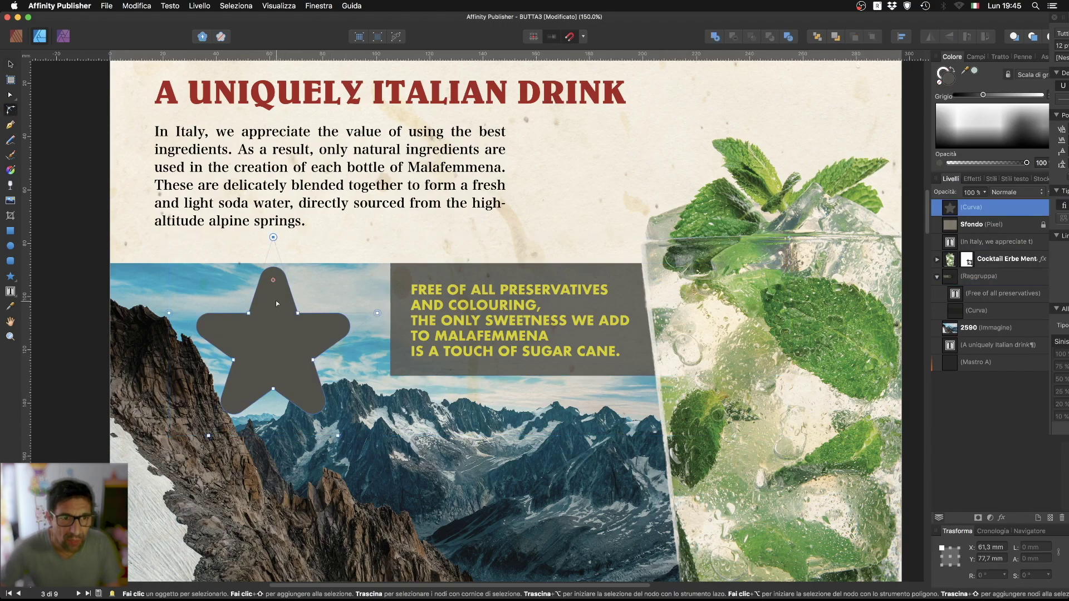
pyautogui.moveTo(273, 279); pyautogui.dragTo(274, 292)
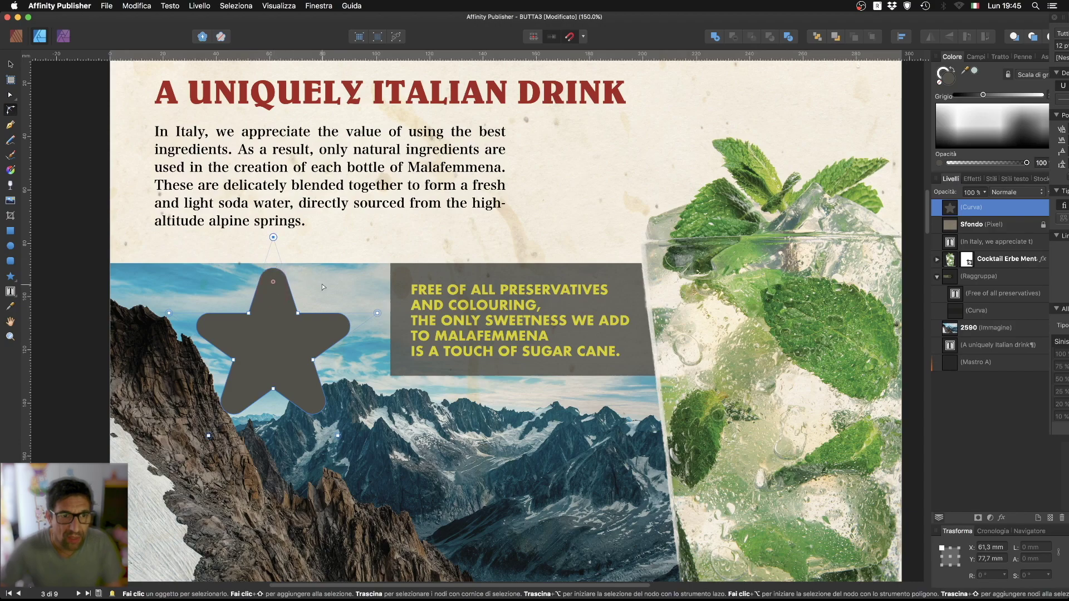
pyautogui.keyDown('shift'); pyautogui.click(377, 313); pyautogui.keyUp('shift')
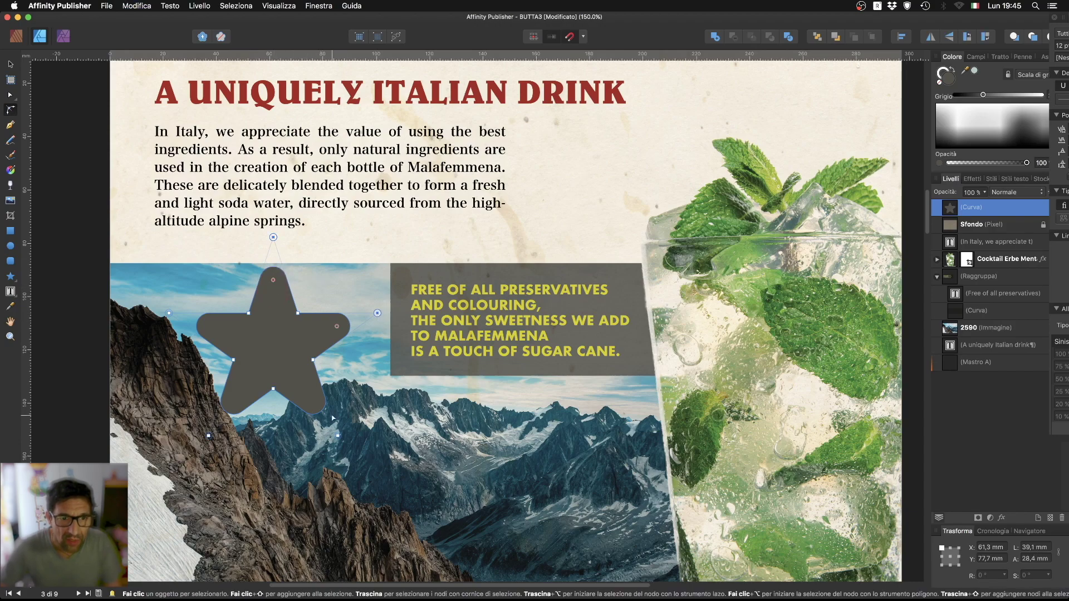
pyautogui.click(338, 436)
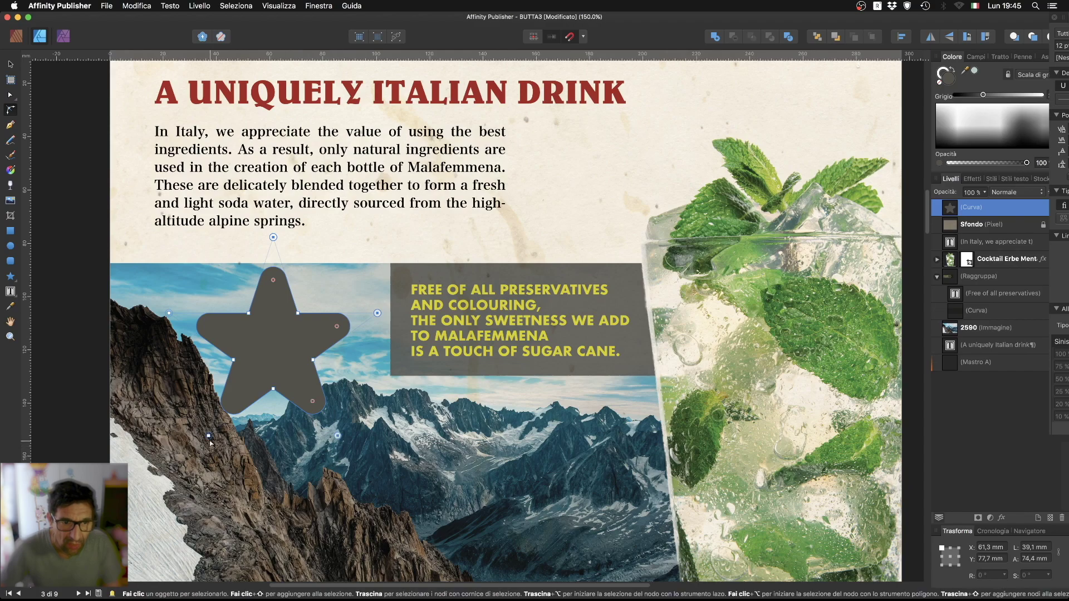
pyautogui.keyDown('shift'); pyautogui.click(209, 436); pyautogui.keyUp('shift')
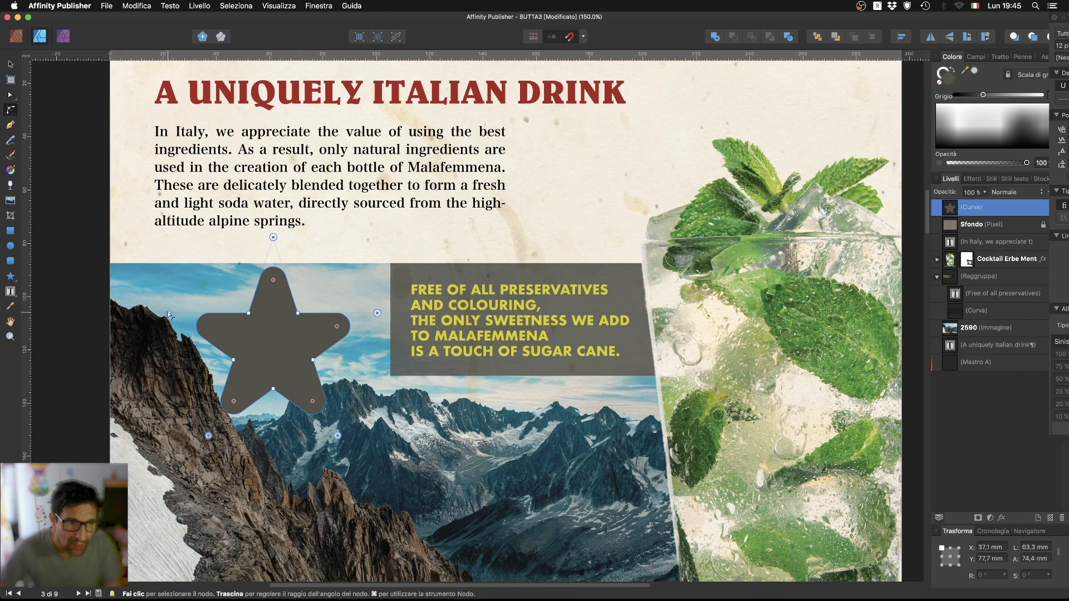
# Sharpen the star's outer tips, then round its inner corners into a starfish outline.
pyautogui.moveTo(209, 325); pyautogui.dragTo(190, 320)
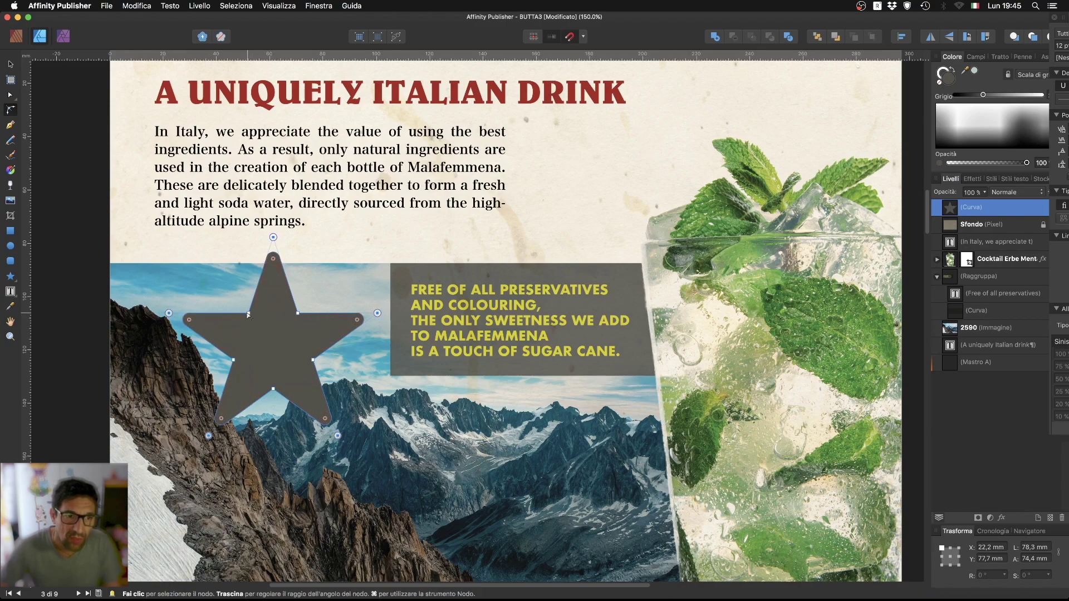
pyautogui.click(242, 342)
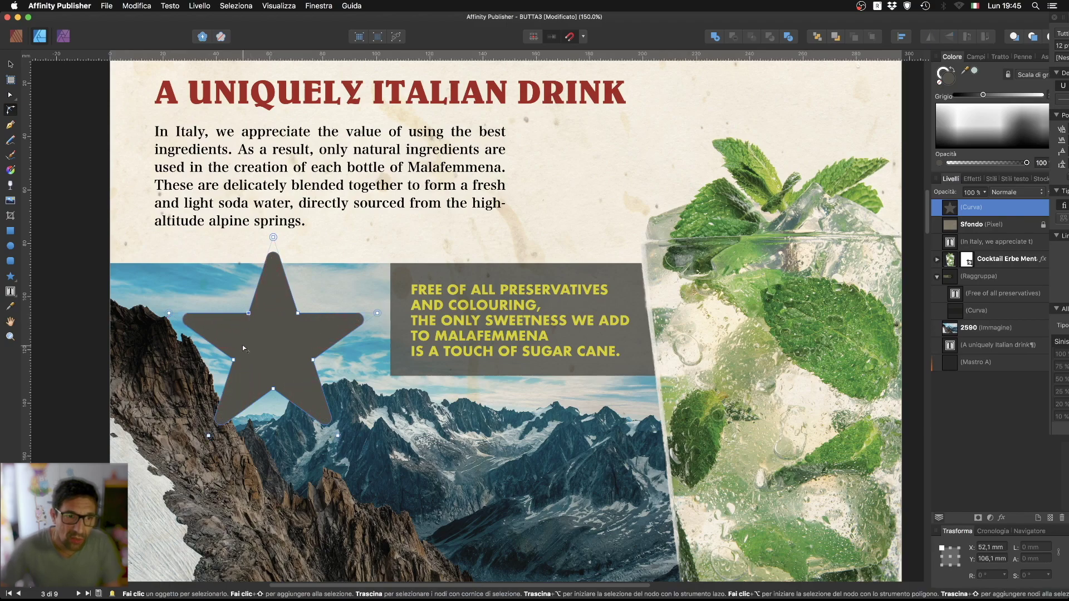
pyautogui.keyDown('shift'); pyautogui.click(274, 389); pyautogui.keyUp('shift')
pyautogui.keyDown('shift'); pyautogui.click(313, 361); pyautogui.keyUp('shift')
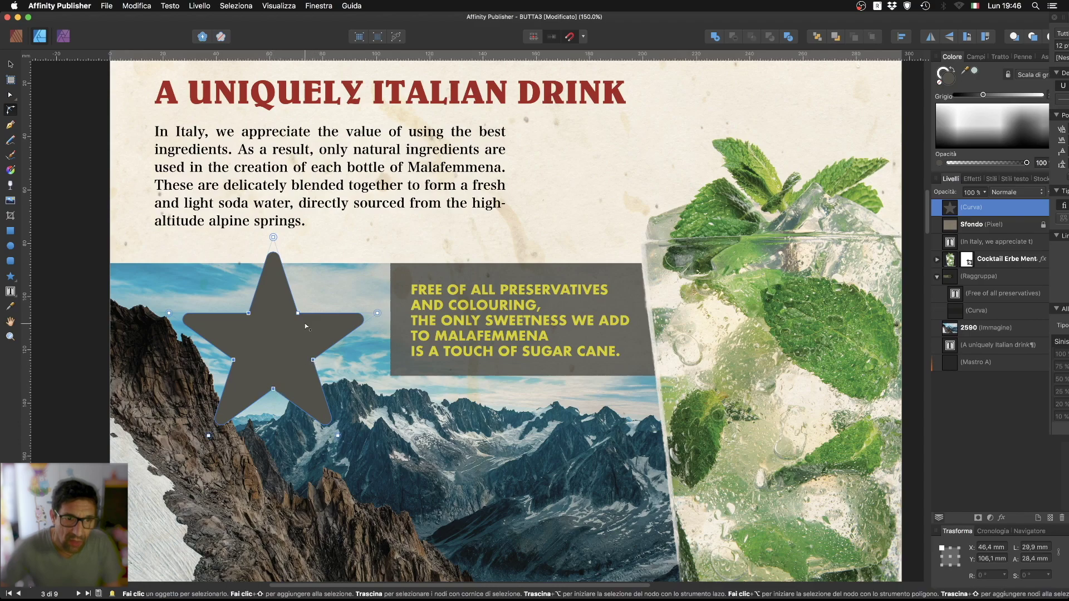
pyautogui.moveTo(299, 315); pyautogui.dragTo(342, 288)
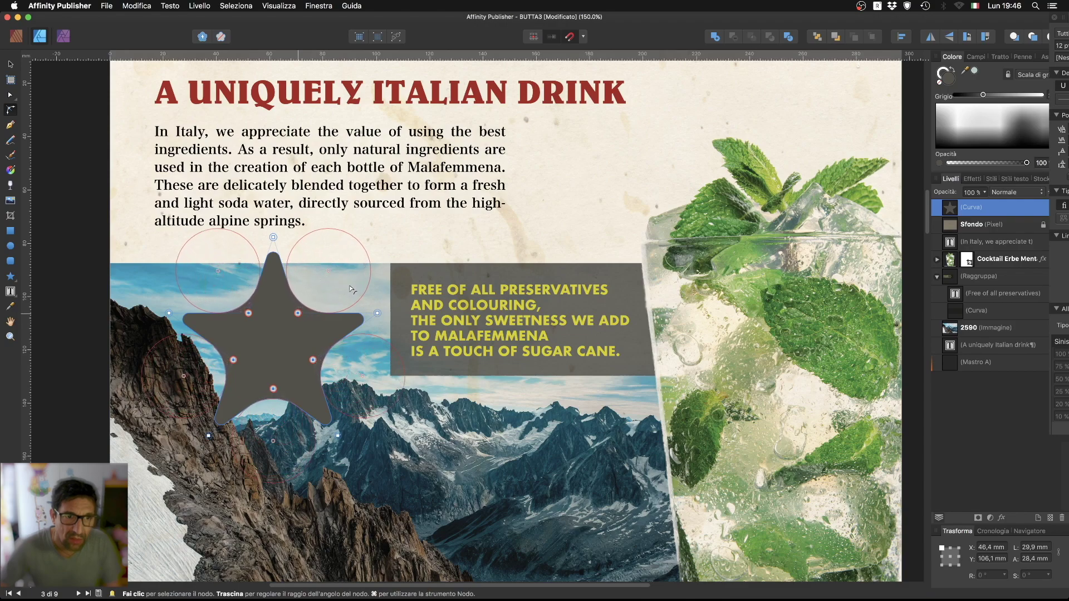
pyautogui.moveTo(342, 288)
pyautogui.mouseDown()
pyautogui.moveTo(310, 315)
pyautogui.moveTo(326, 295)
pyautogui.mouseUp()
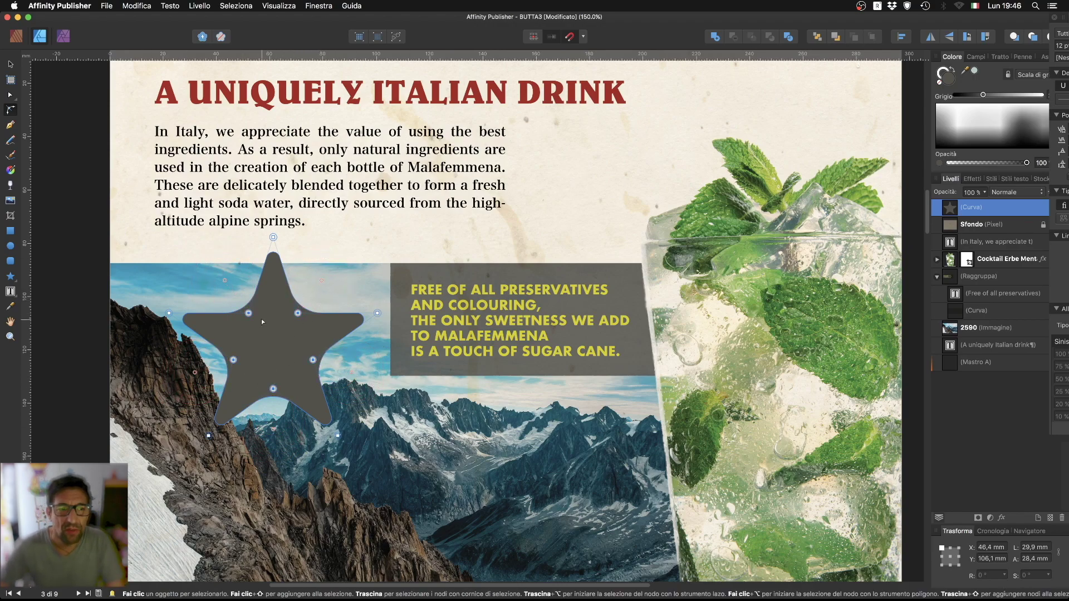
pyautogui.click(10, 64)
pyautogui.click(135, 169)
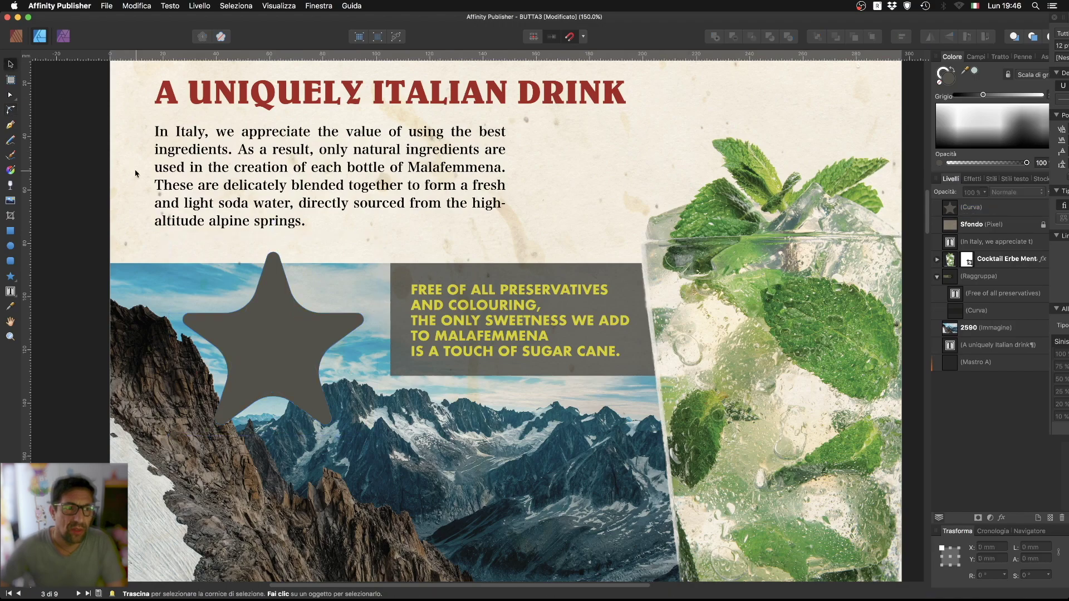